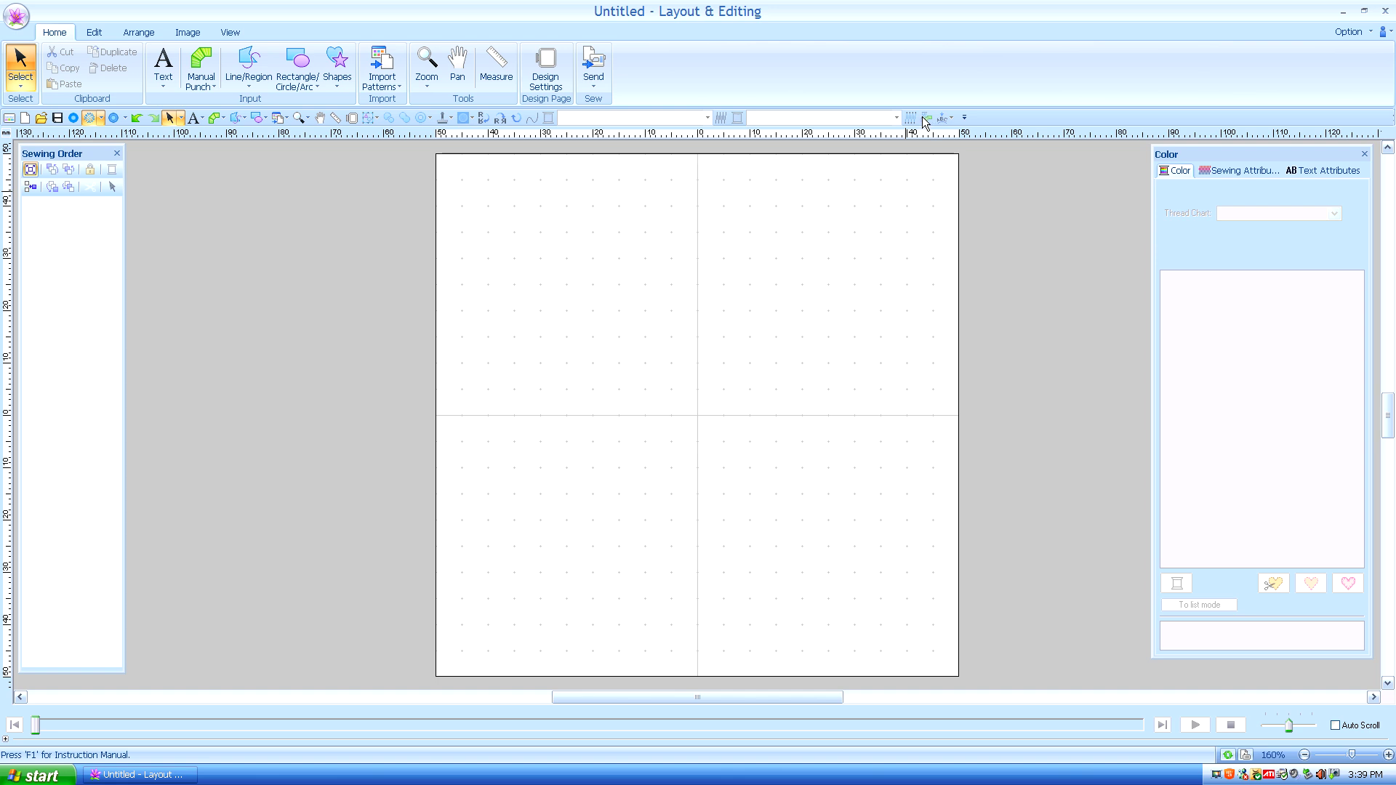
Punch a straight-segment Satin Stitch column with nine points curving down the upper-left canvas
left_click(224, 119)
left_click(223, 157)
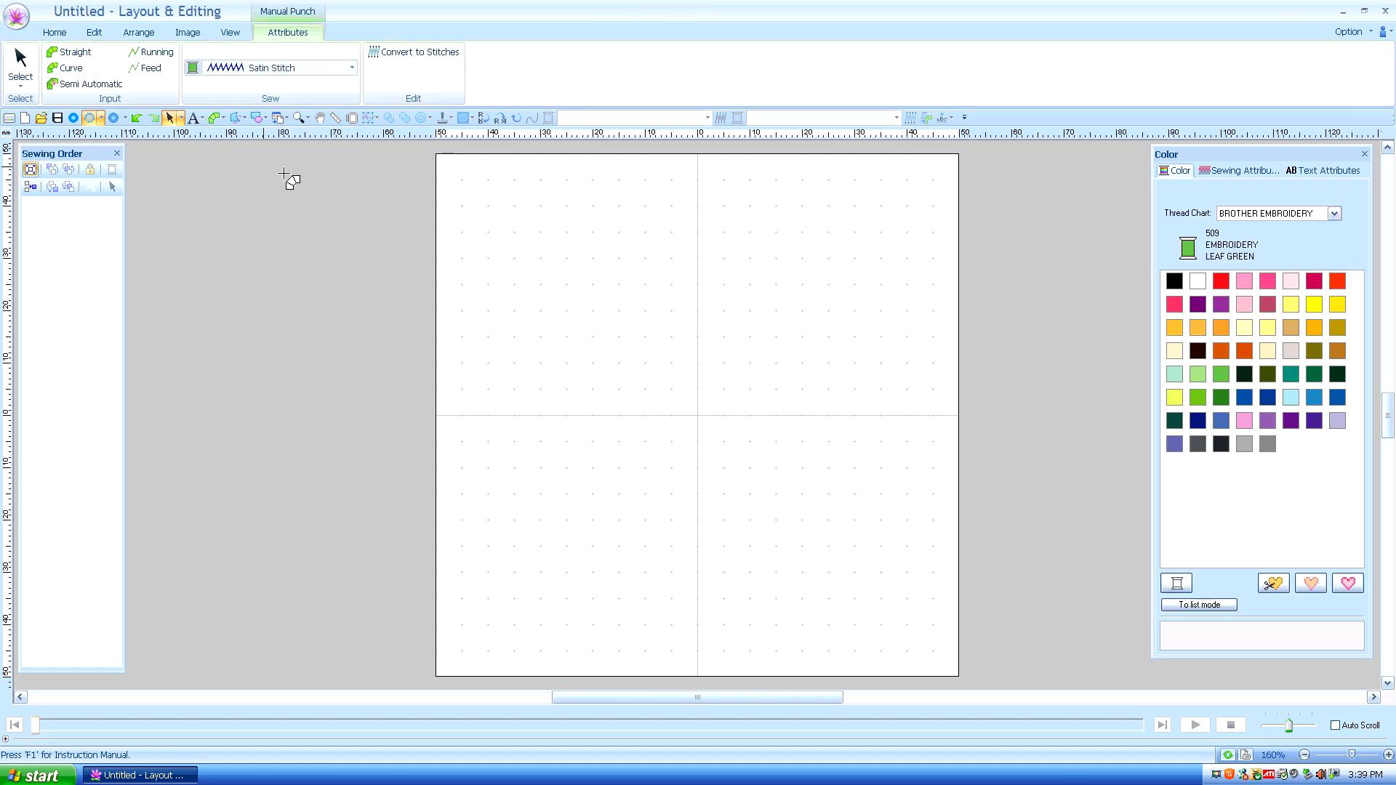
left_click(542, 209)
left_click(543, 235)
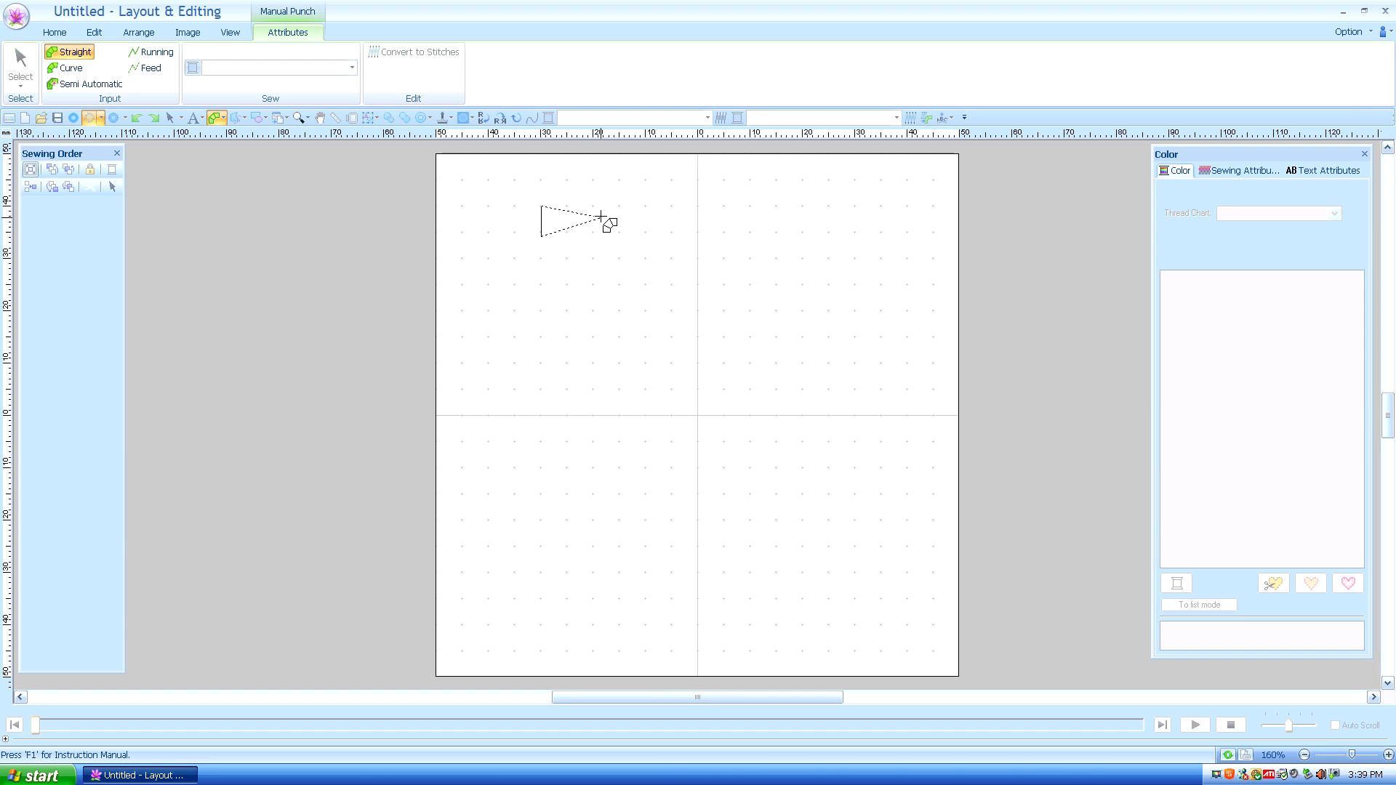
left_click(601, 212)
left_click(591, 242)
left_click(638, 262)
left_click(614, 275)
left_click(639, 328)
left_click(604, 314)
left_click(584, 387)
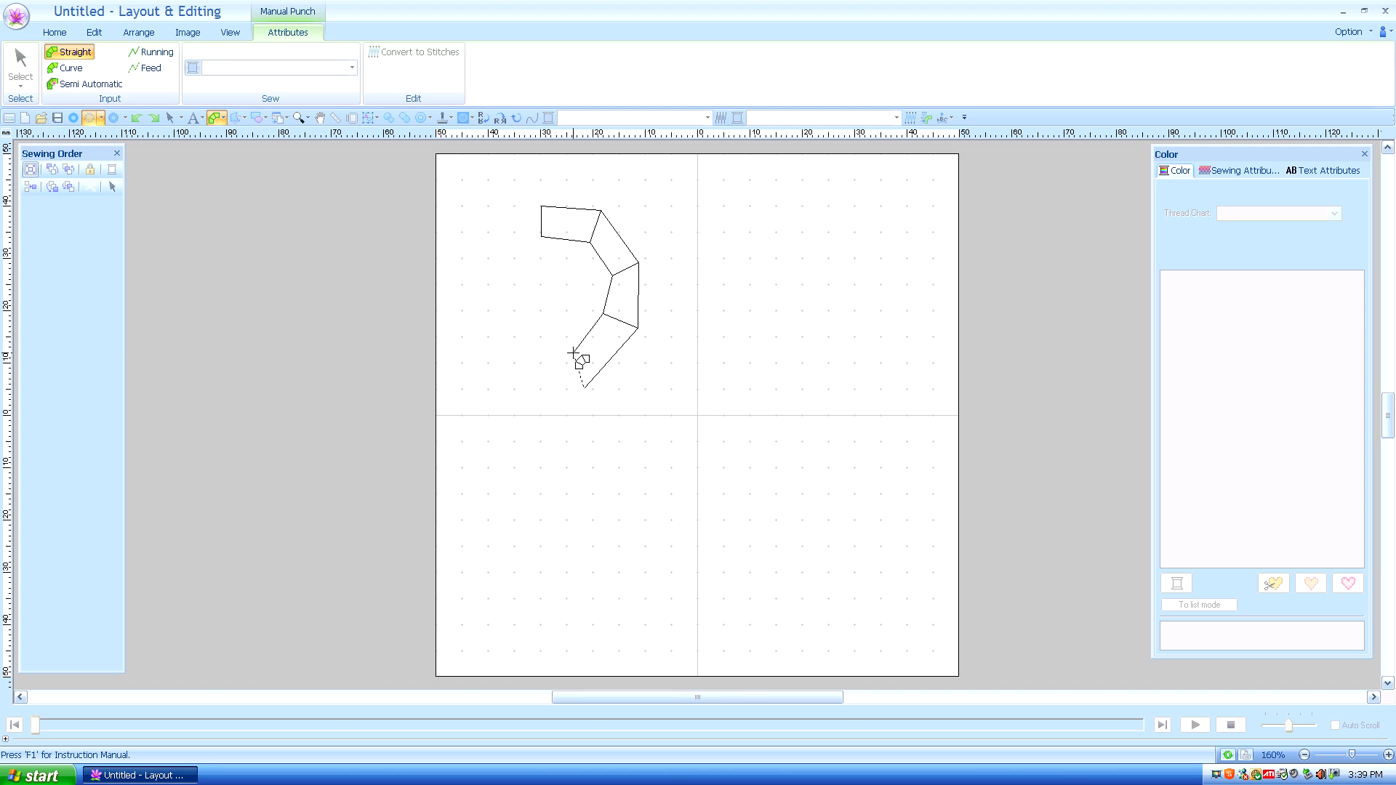
double_click(573, 355)
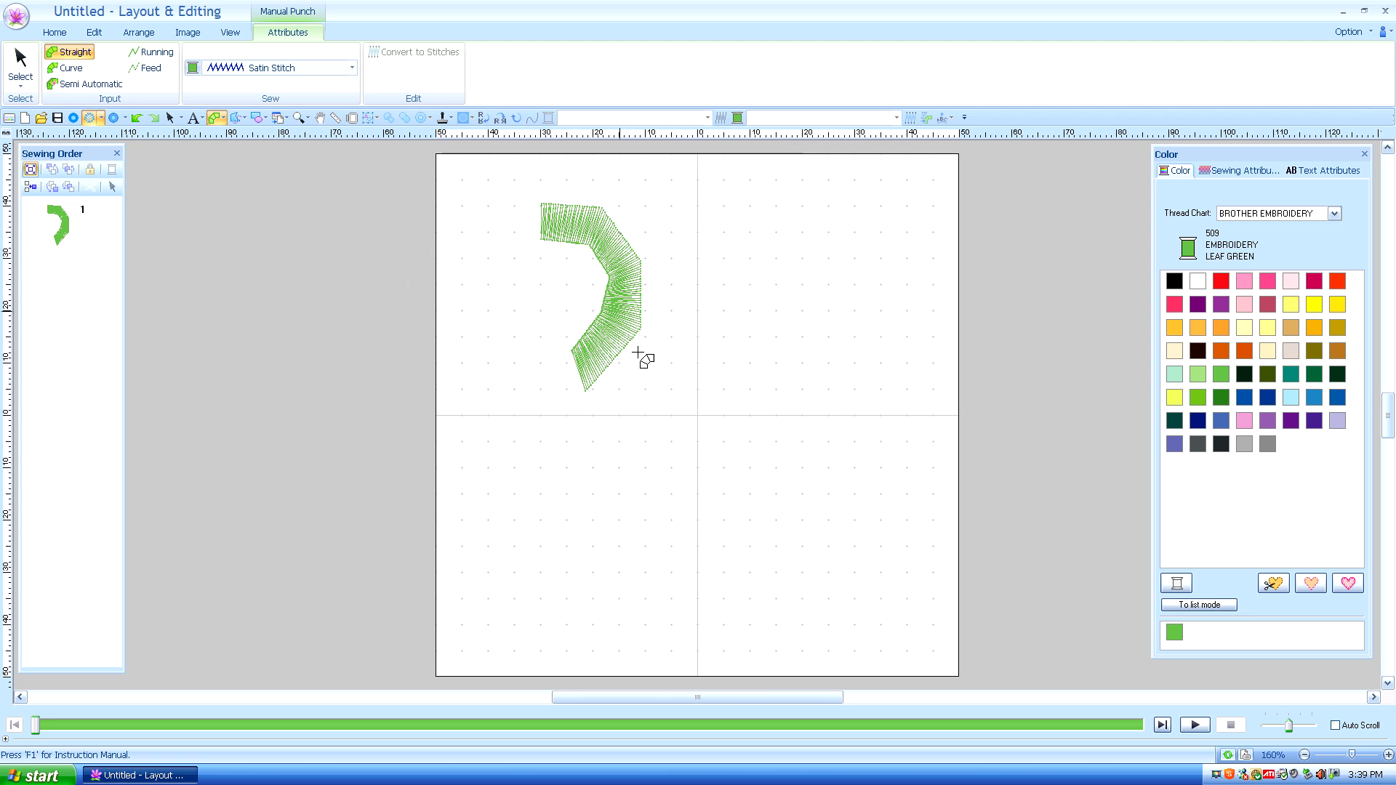
Draw a four-corner Fill Stitch region right of the curve, green-filled with a red zigzag border
left_click(236, 118)
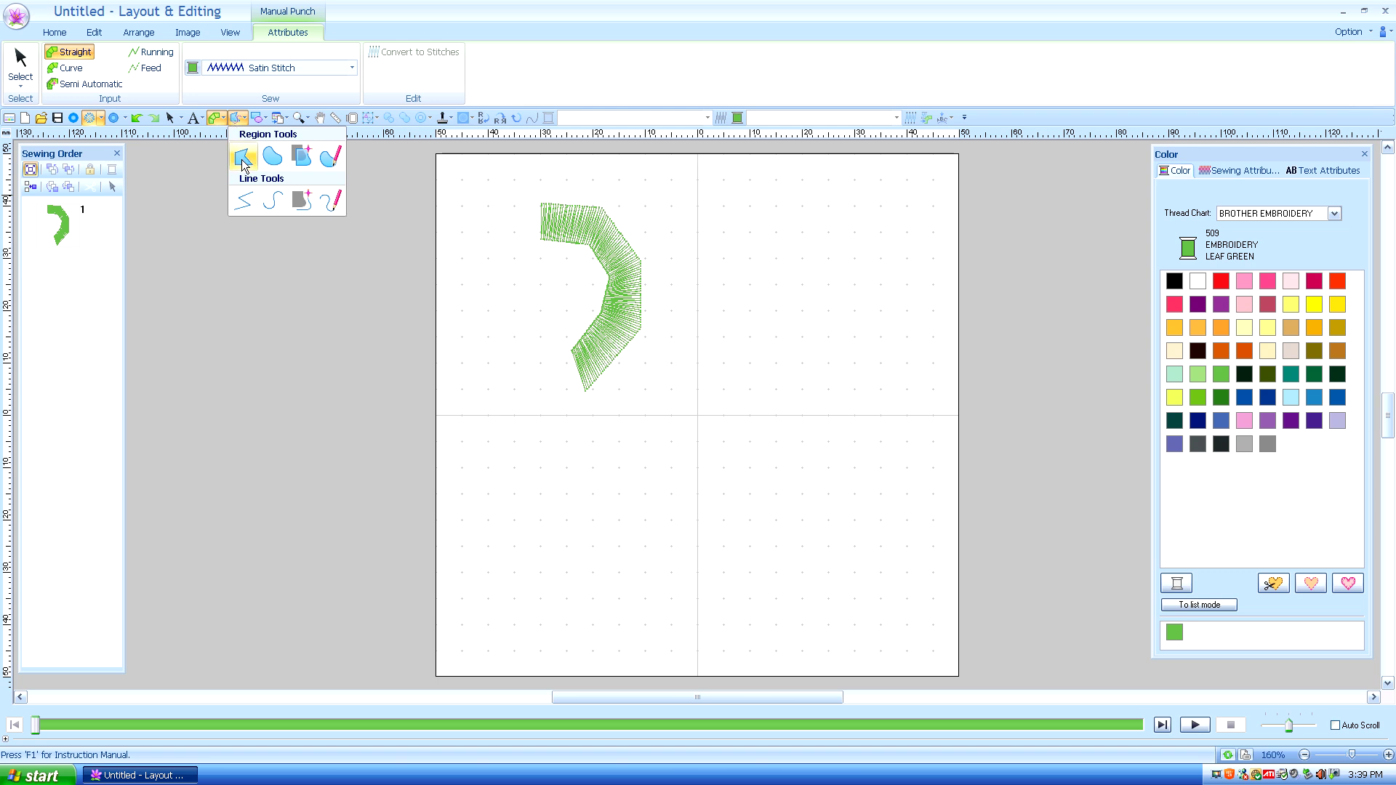
left_click(243, 160)
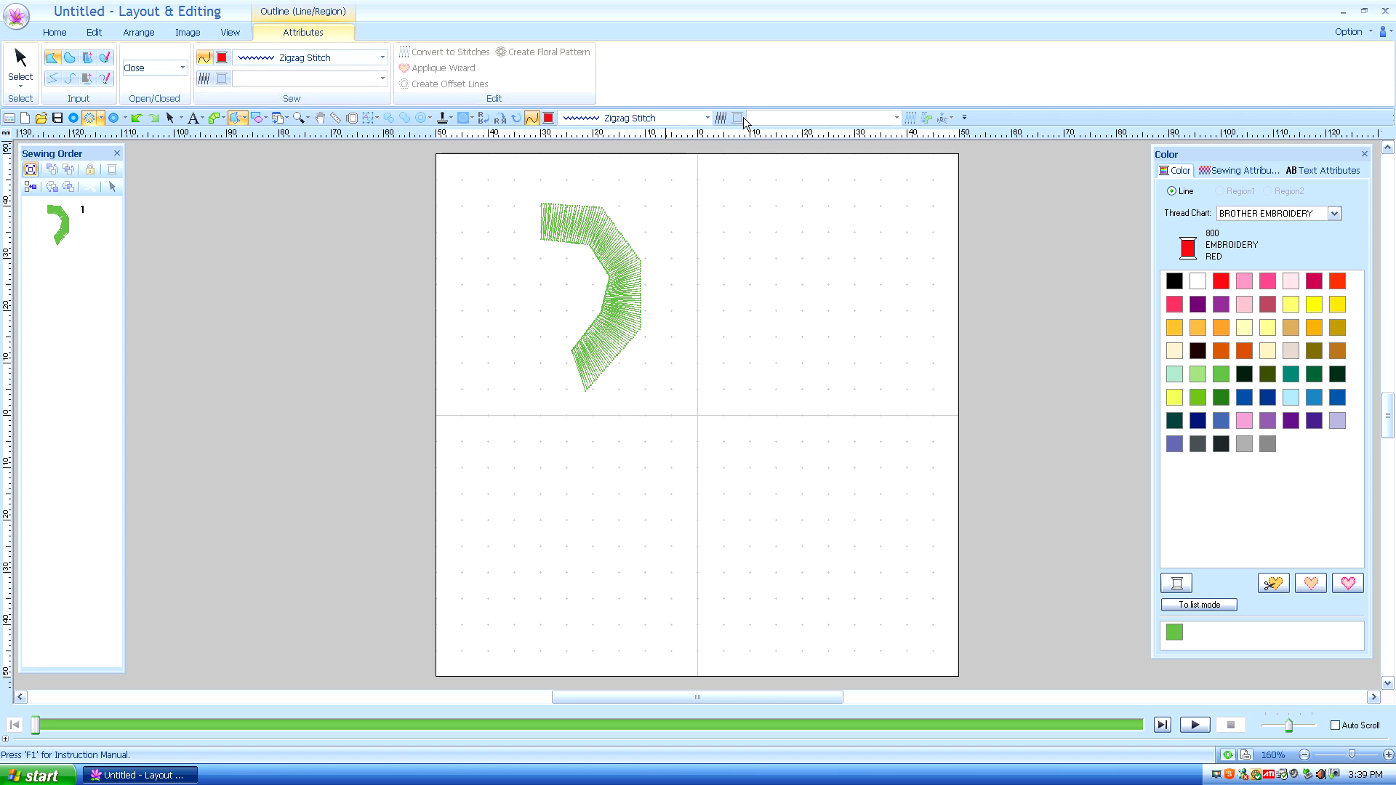
left_click(722, 119)
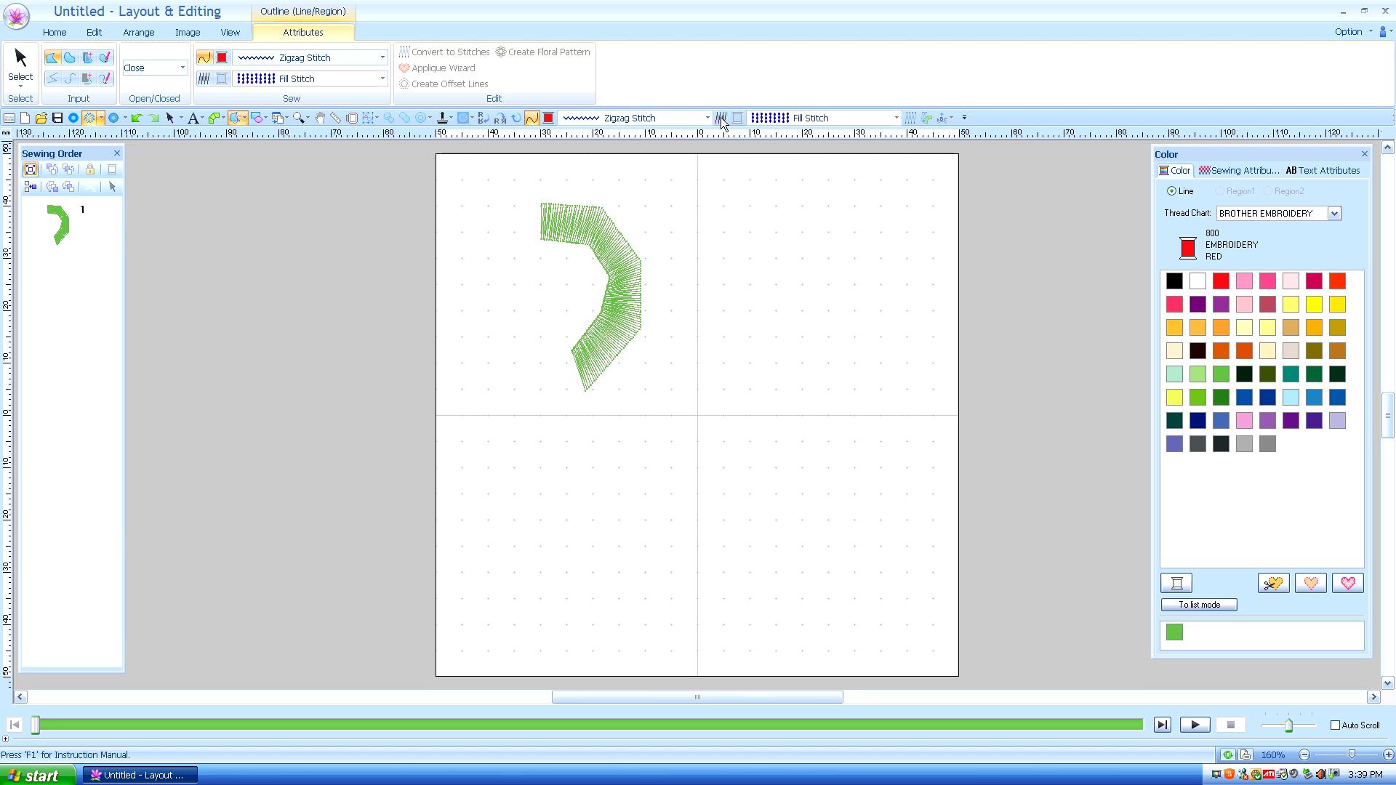
left_click(725, 277)
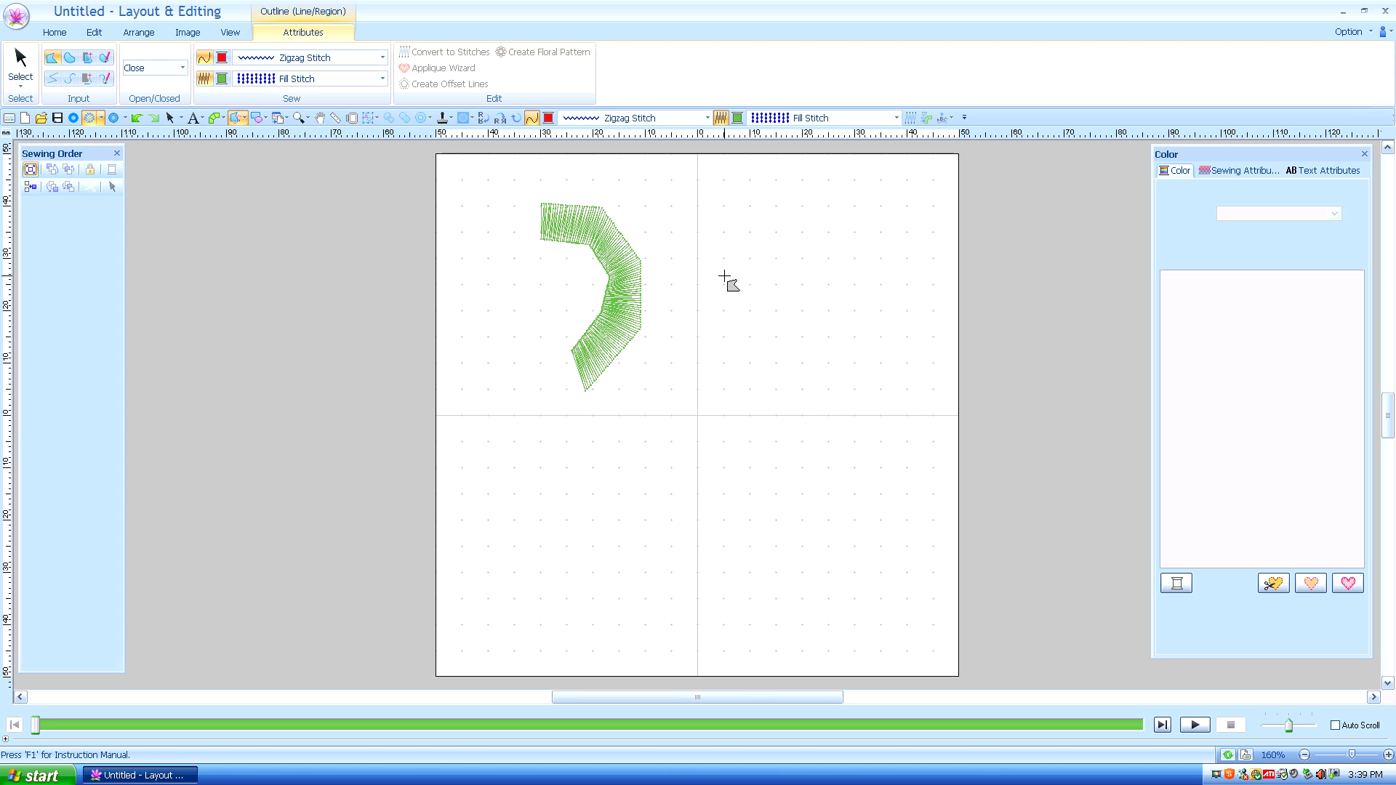
left_click(721, 374)
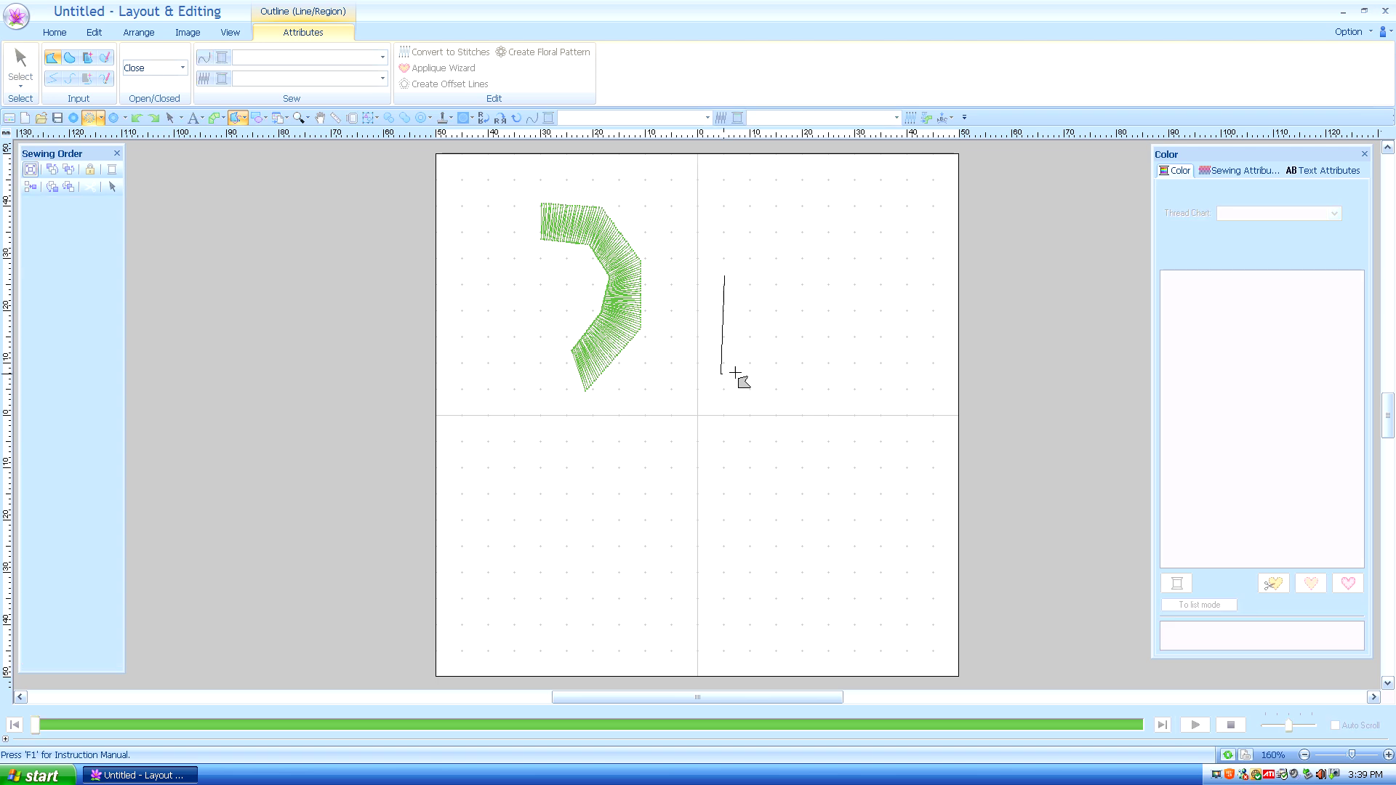
left_click(847, 375)
double_click(858, 272)
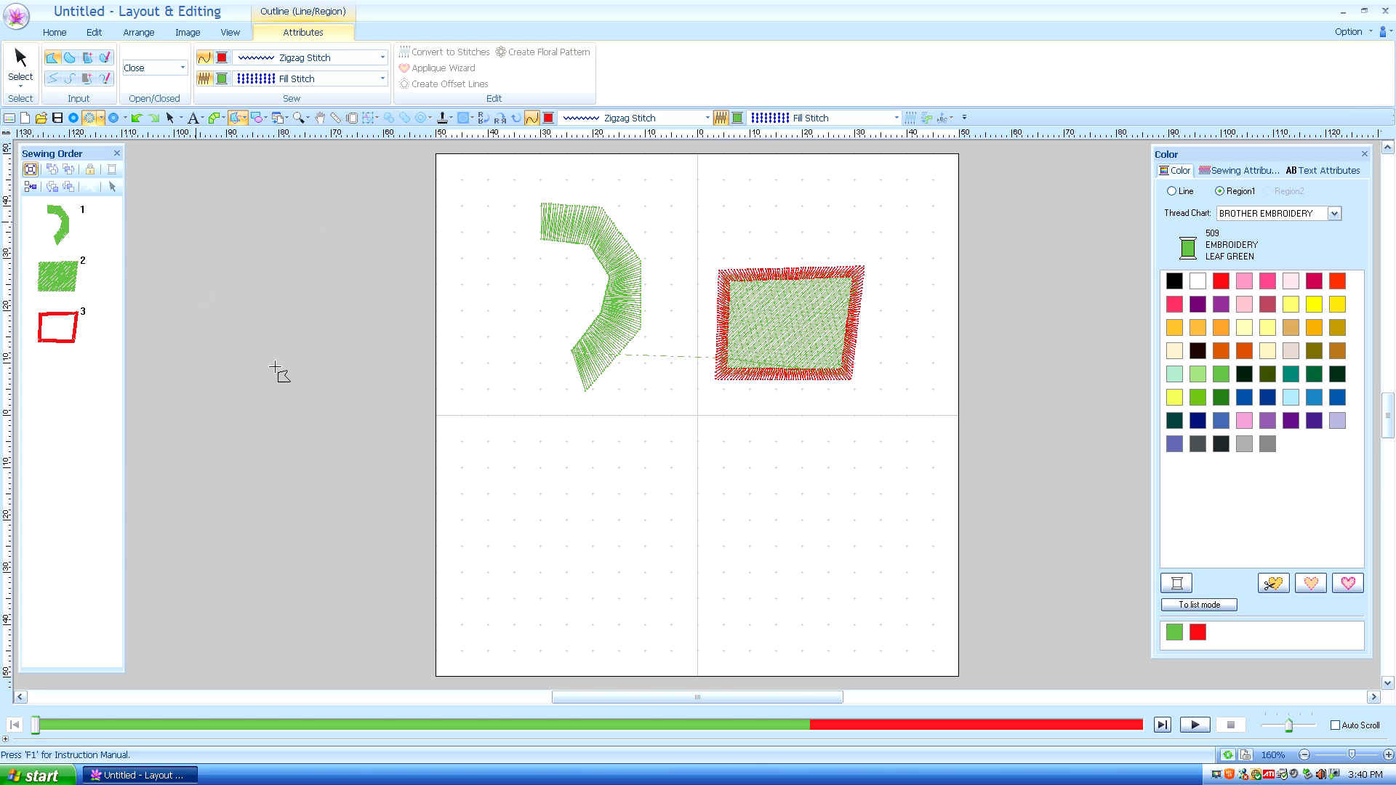
In point-edit mode, drag the rectangle's four corners outward to form the star's tips
left_click(20, 61)
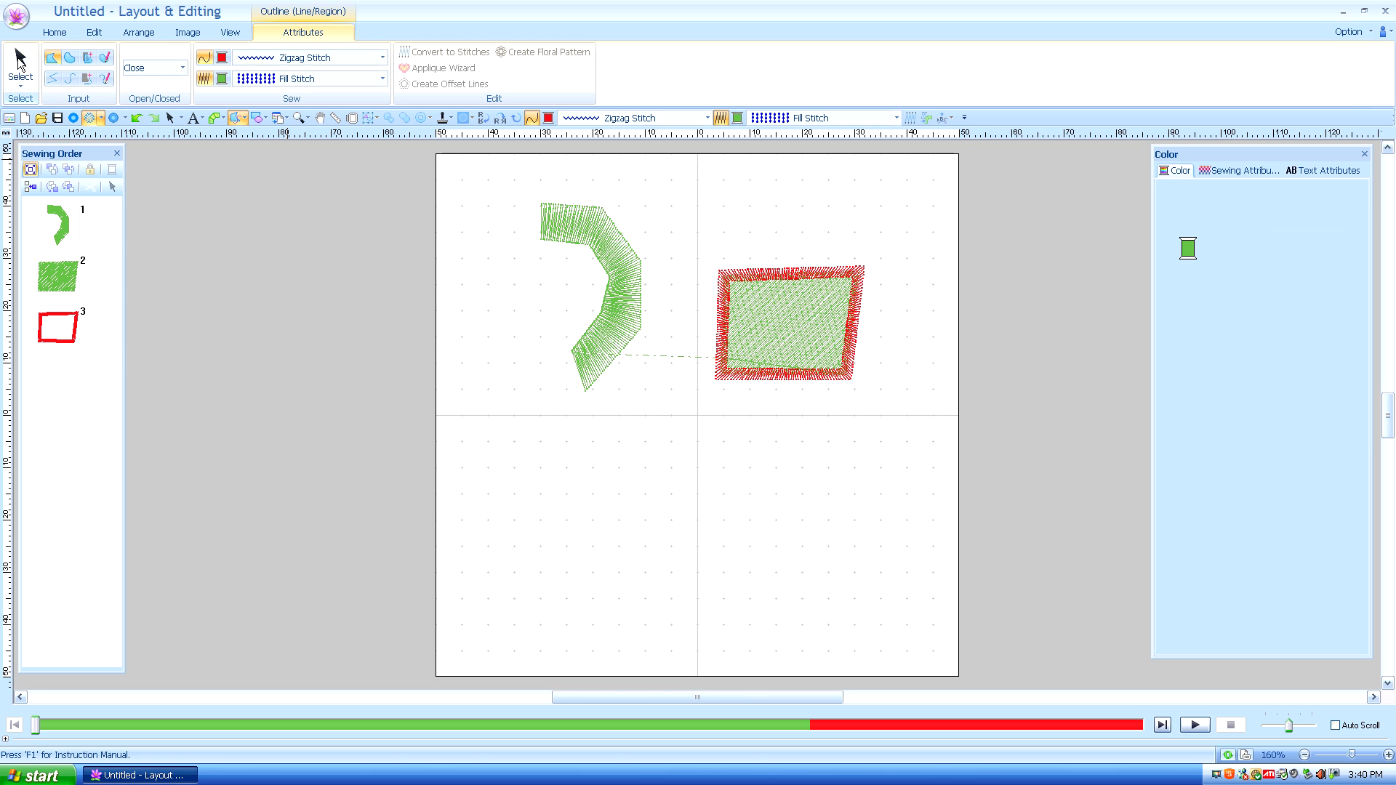
left_click(20, 87)
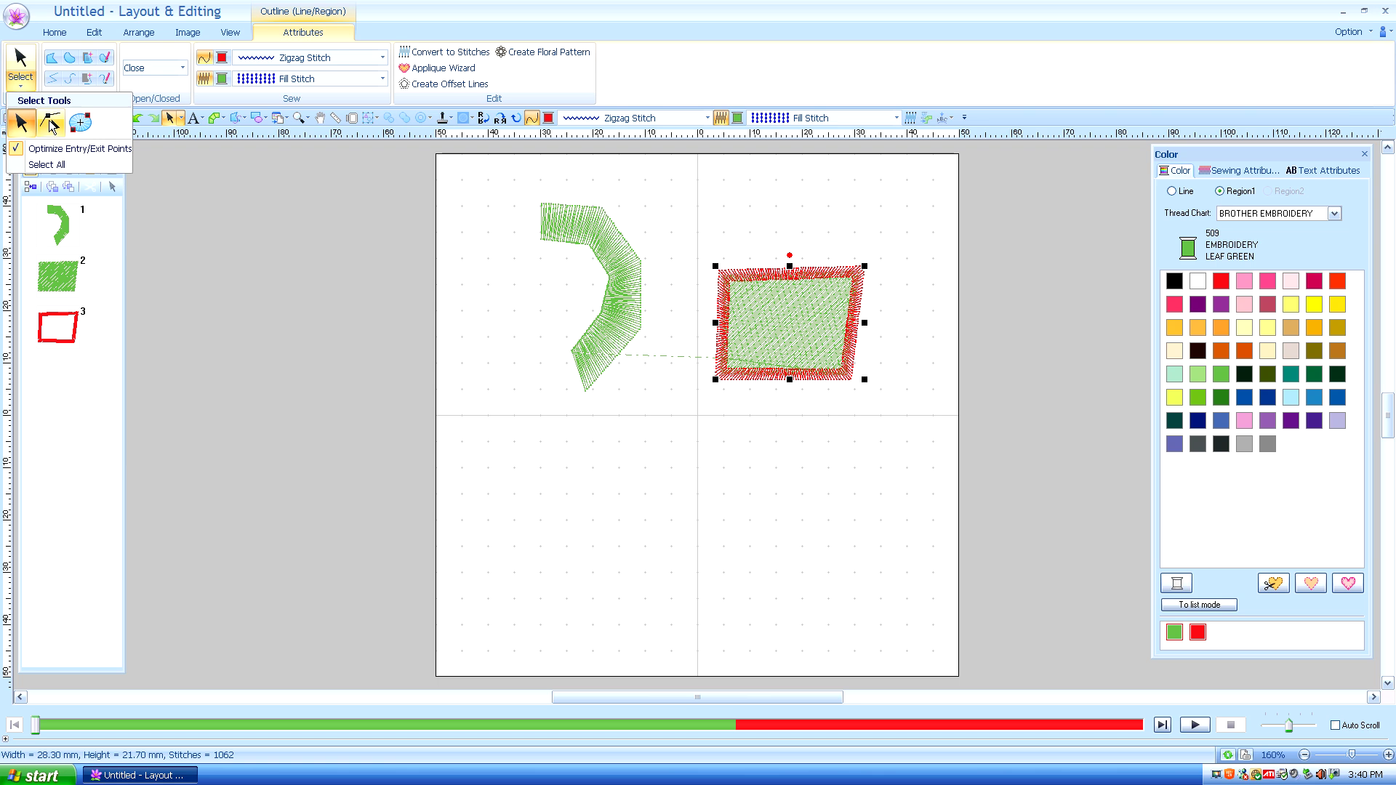
left_click(51, 123)
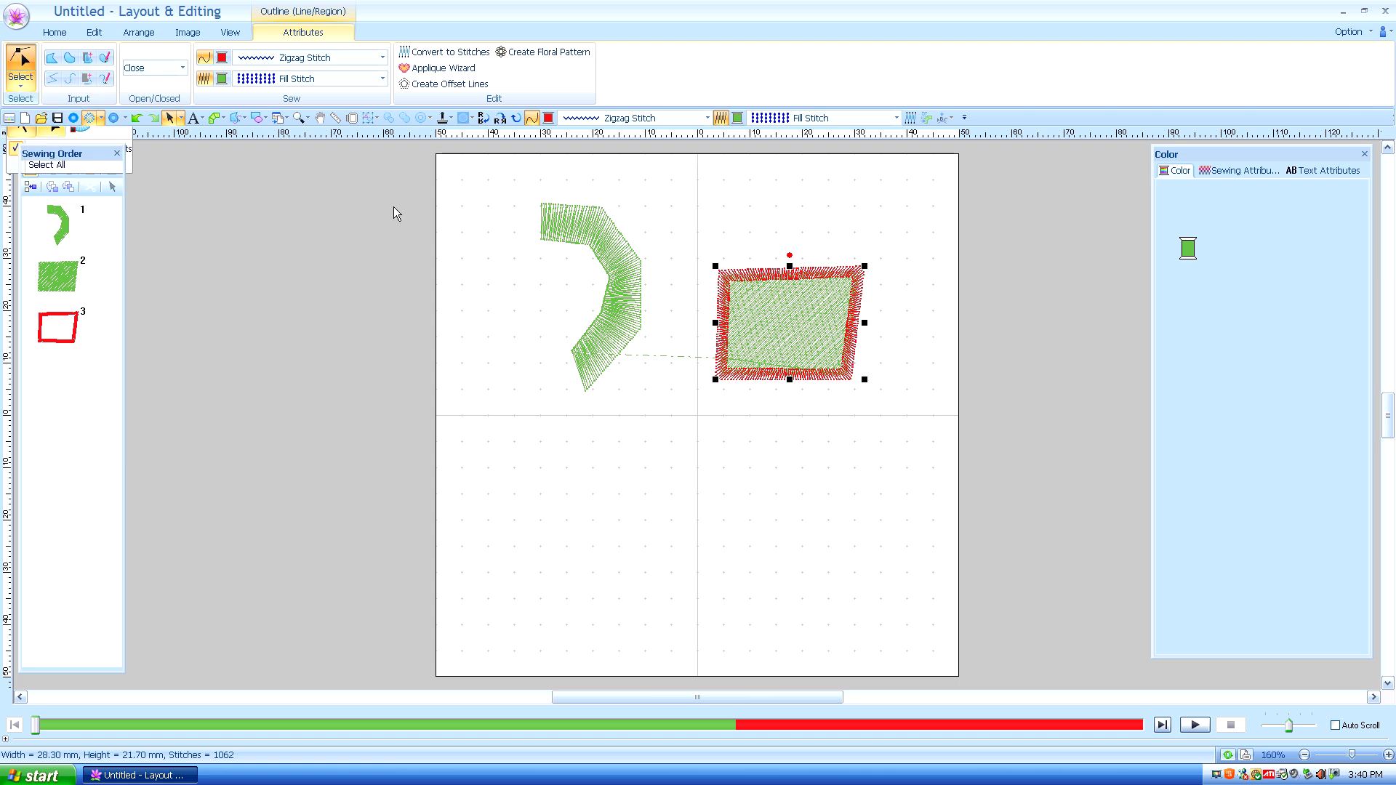
left_click(782, 325)
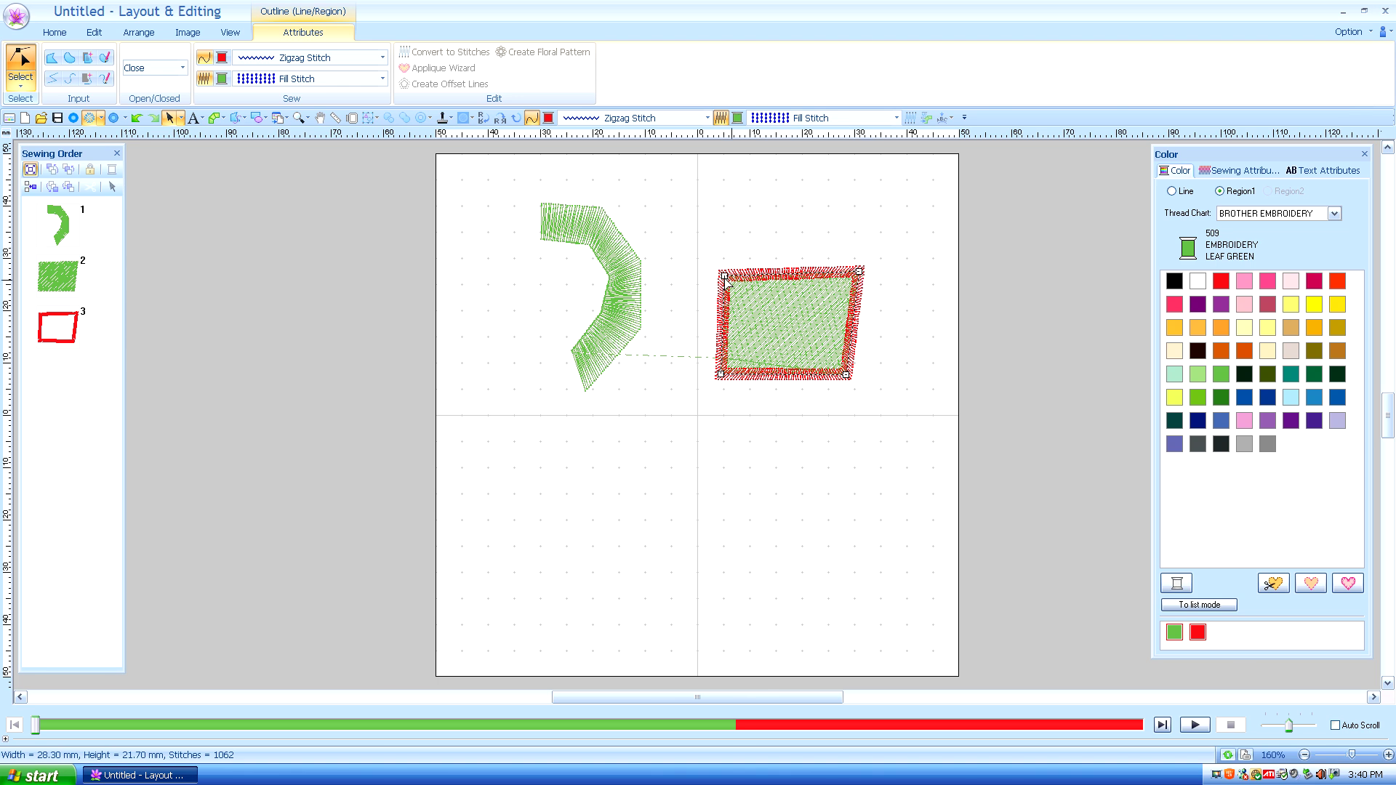
left_click_drag(725, 278, 721, 217)
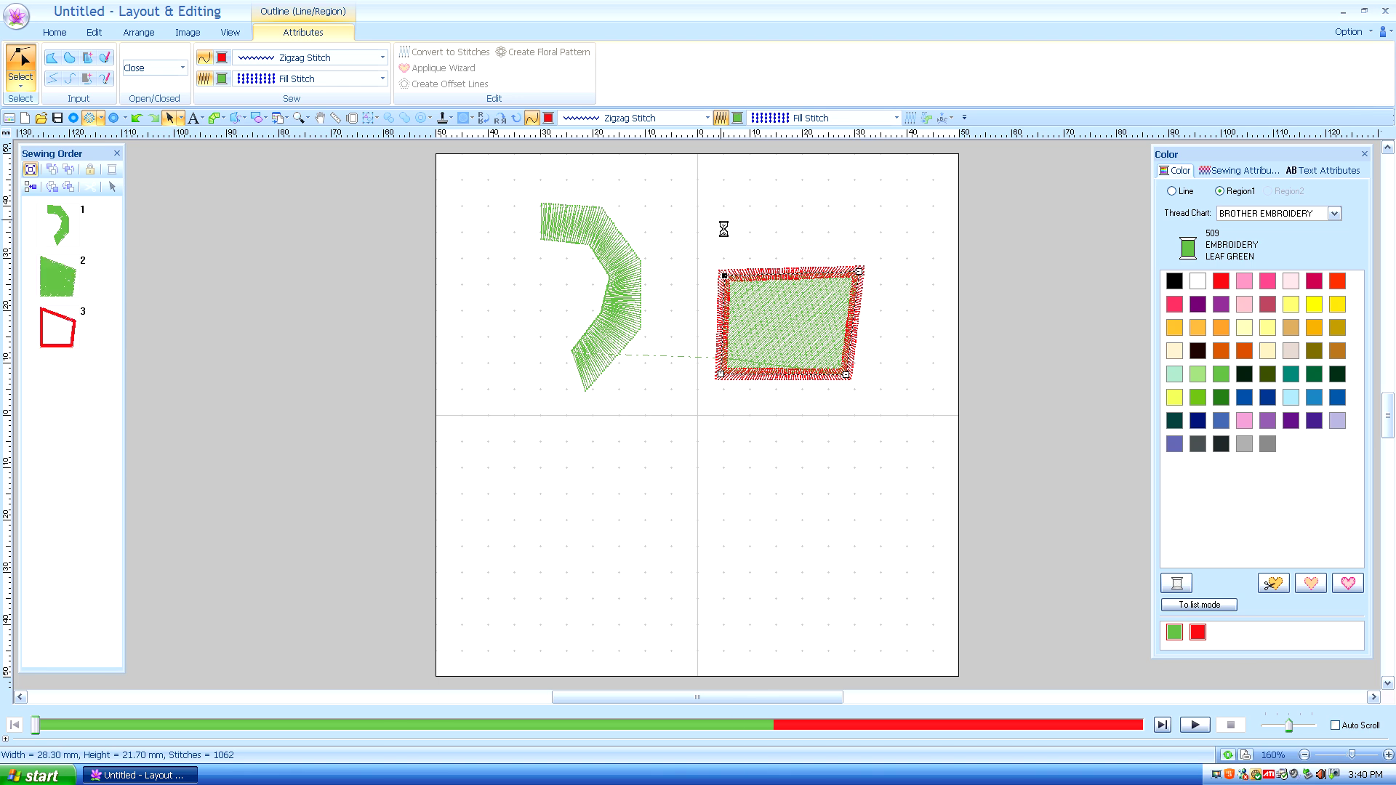
left_click_drag(721, 375, 696, 397)
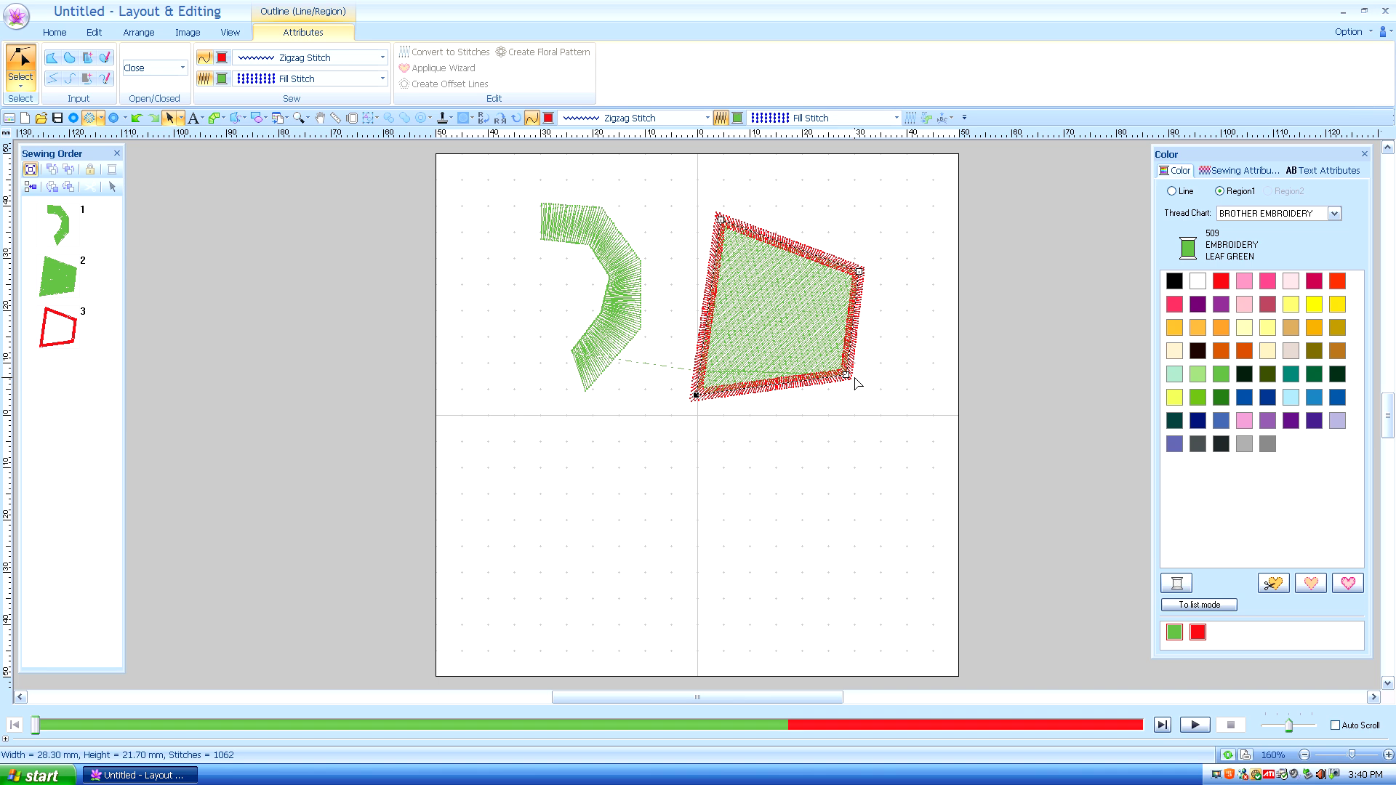
left_click_drag(847, 375, 884, 402)
left_click_drag(861, 272, 898, 264)
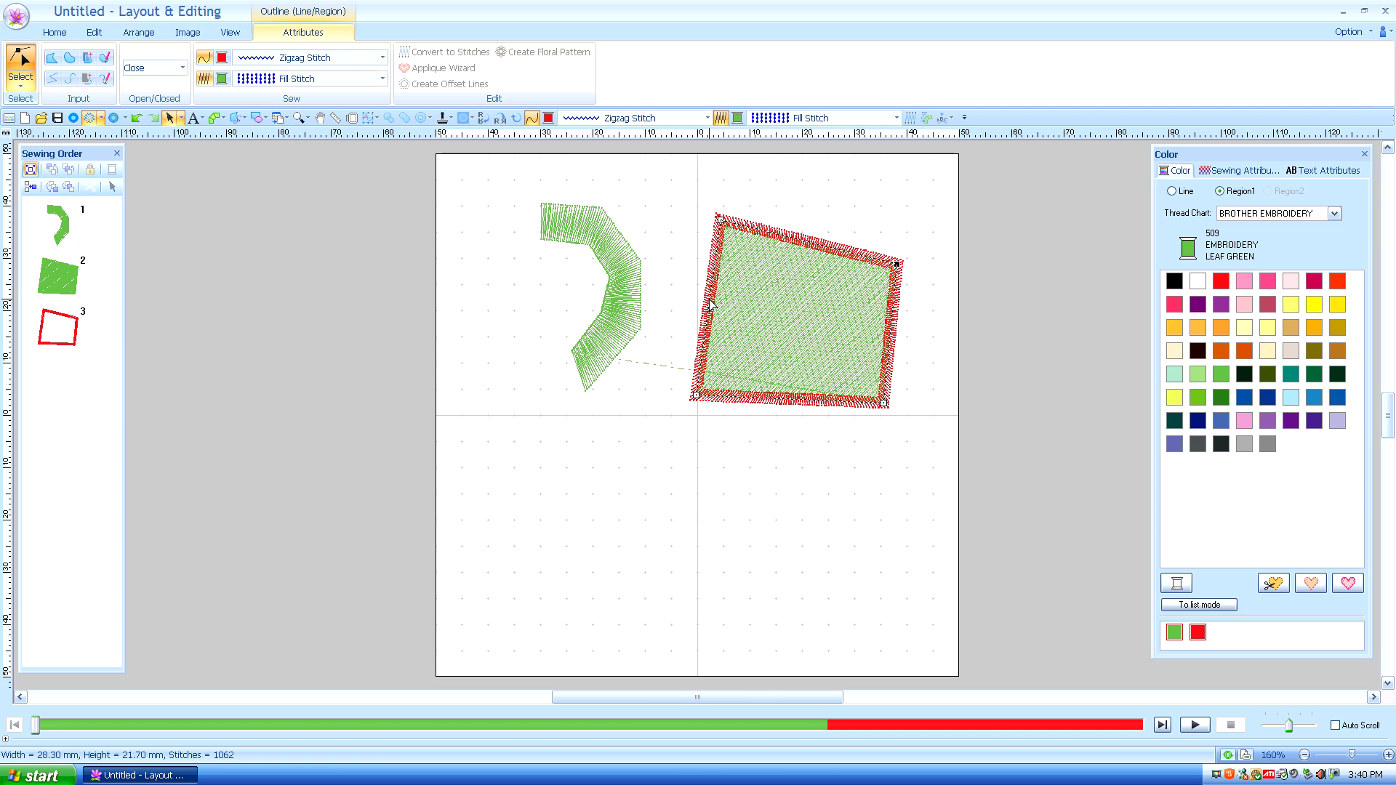
Add a point on each edge and pull it inward to notch the shape into a four-point star
left_click(710, 300)
left_click_drag(783, 319, 782, 318)
left_click(892, 336)
left_click_drag(890, 335, 842, 318)
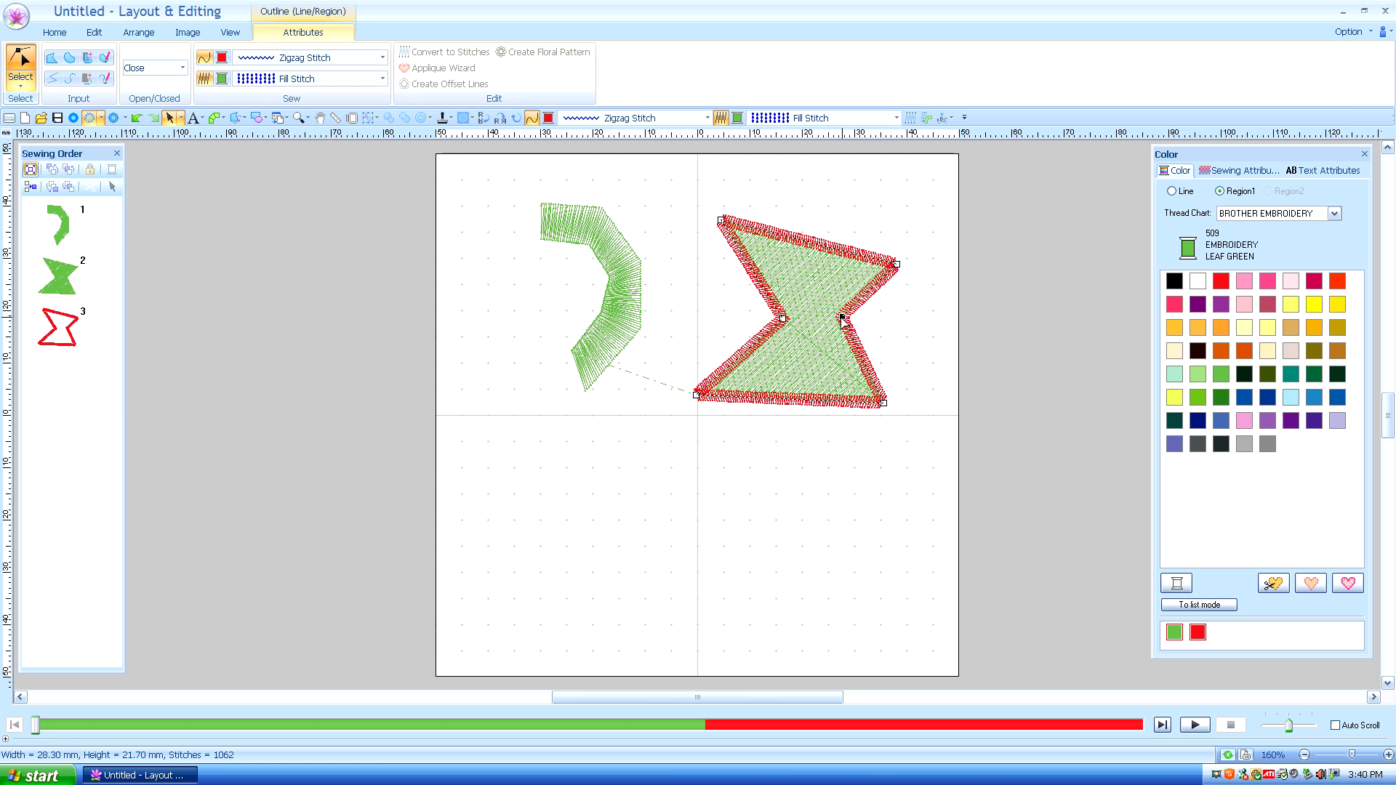
left_click(819, 251)
left_click_drag(818, 251, 812, 283)
left_click(805, 399)
left_click_drag(806, 399, 807, 371)
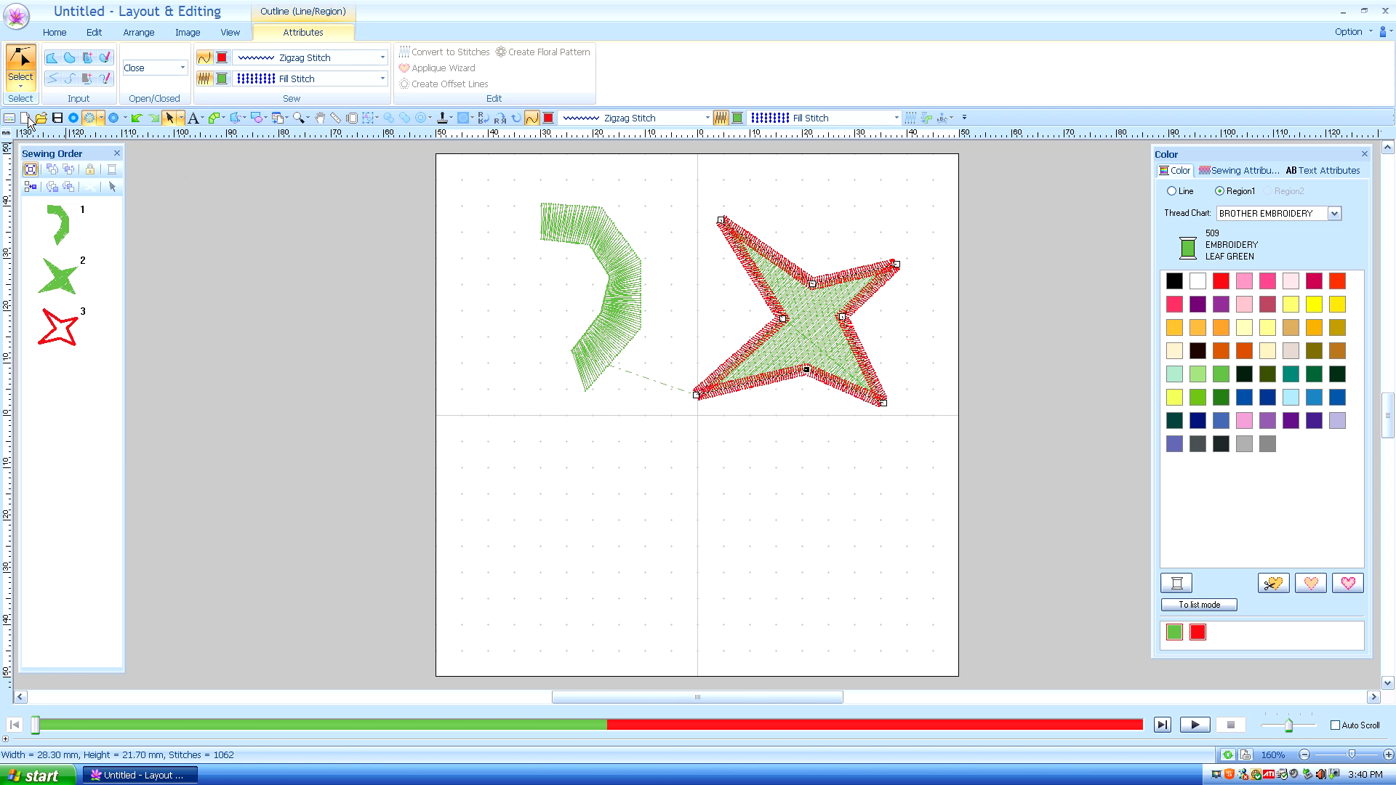
left_click(17, 85)
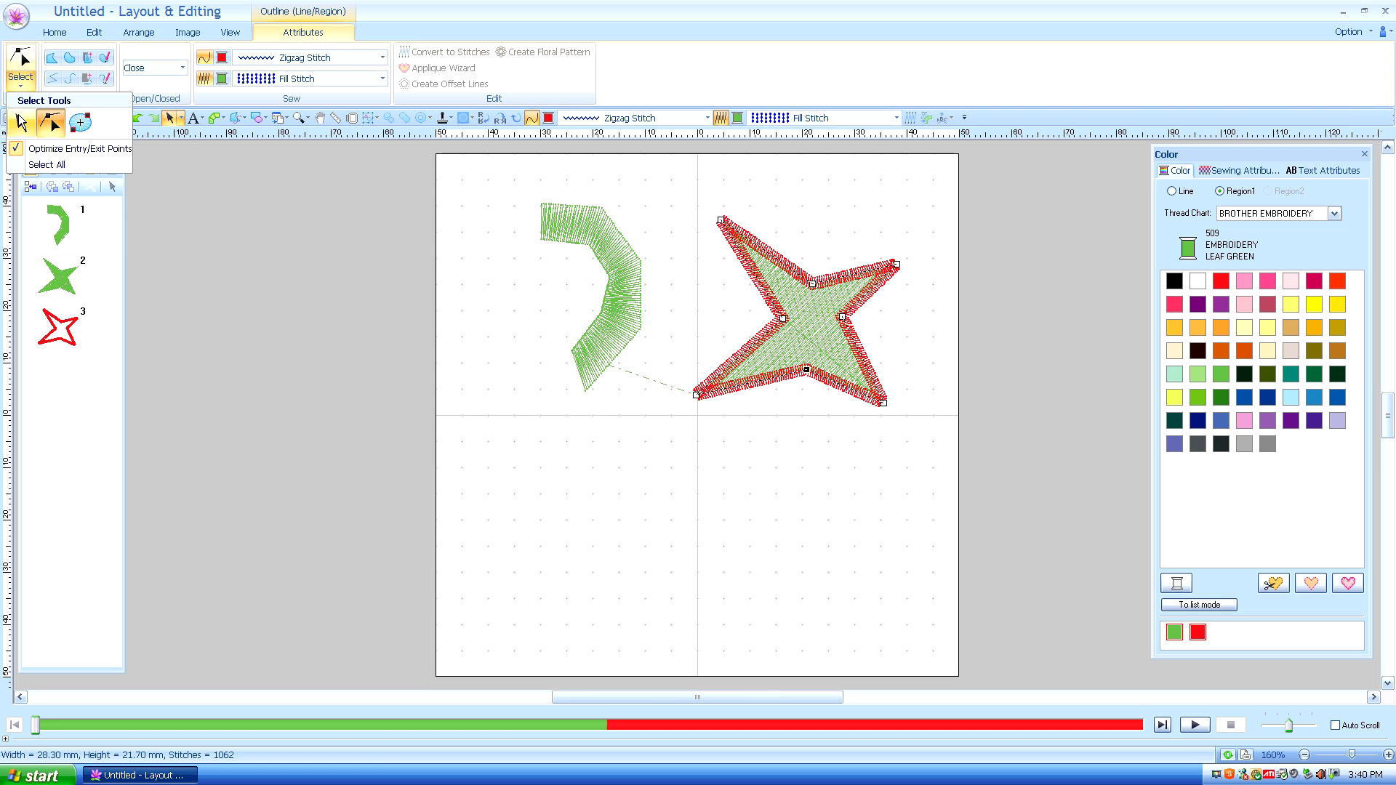
Select the four-point star and display its outline Attributes options
left_click(21, 123)
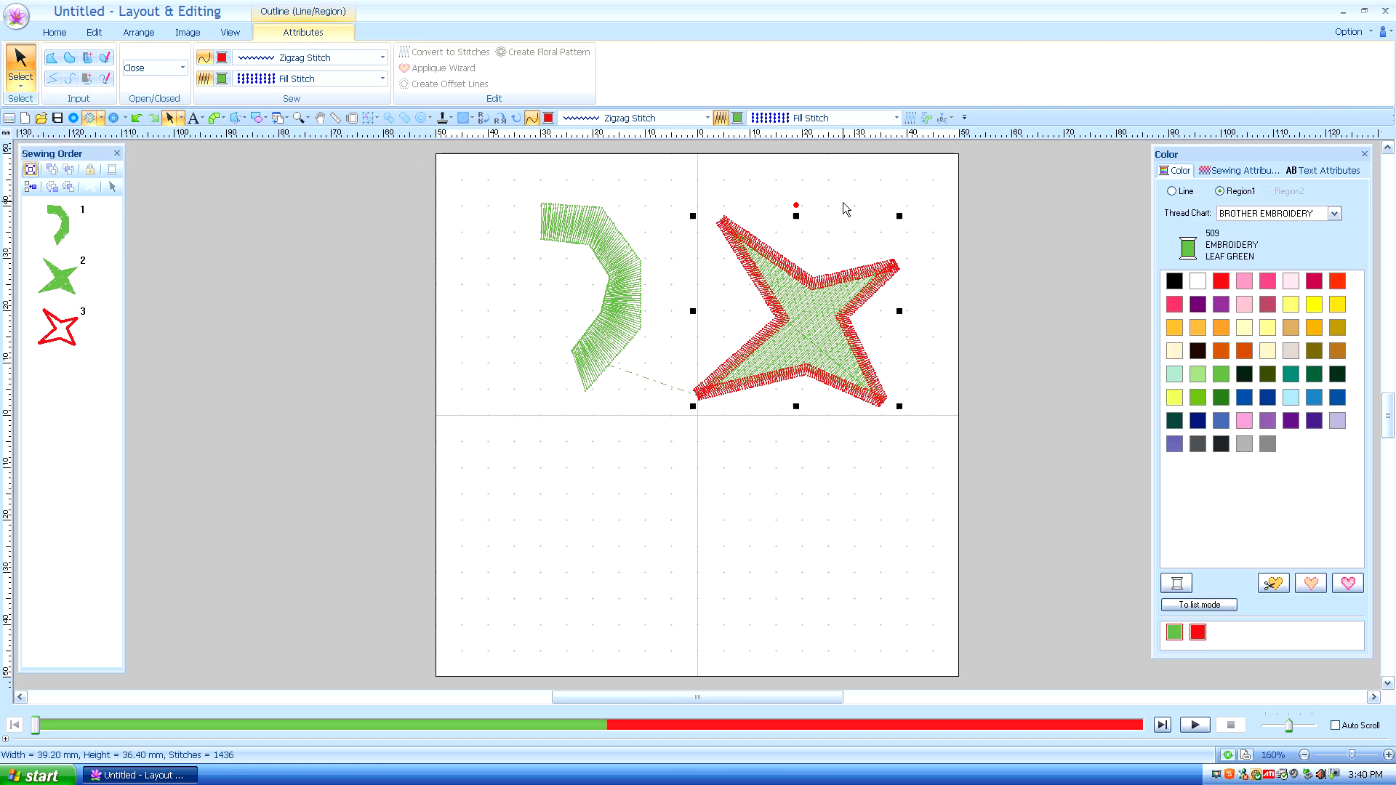
left_click(843, 202)
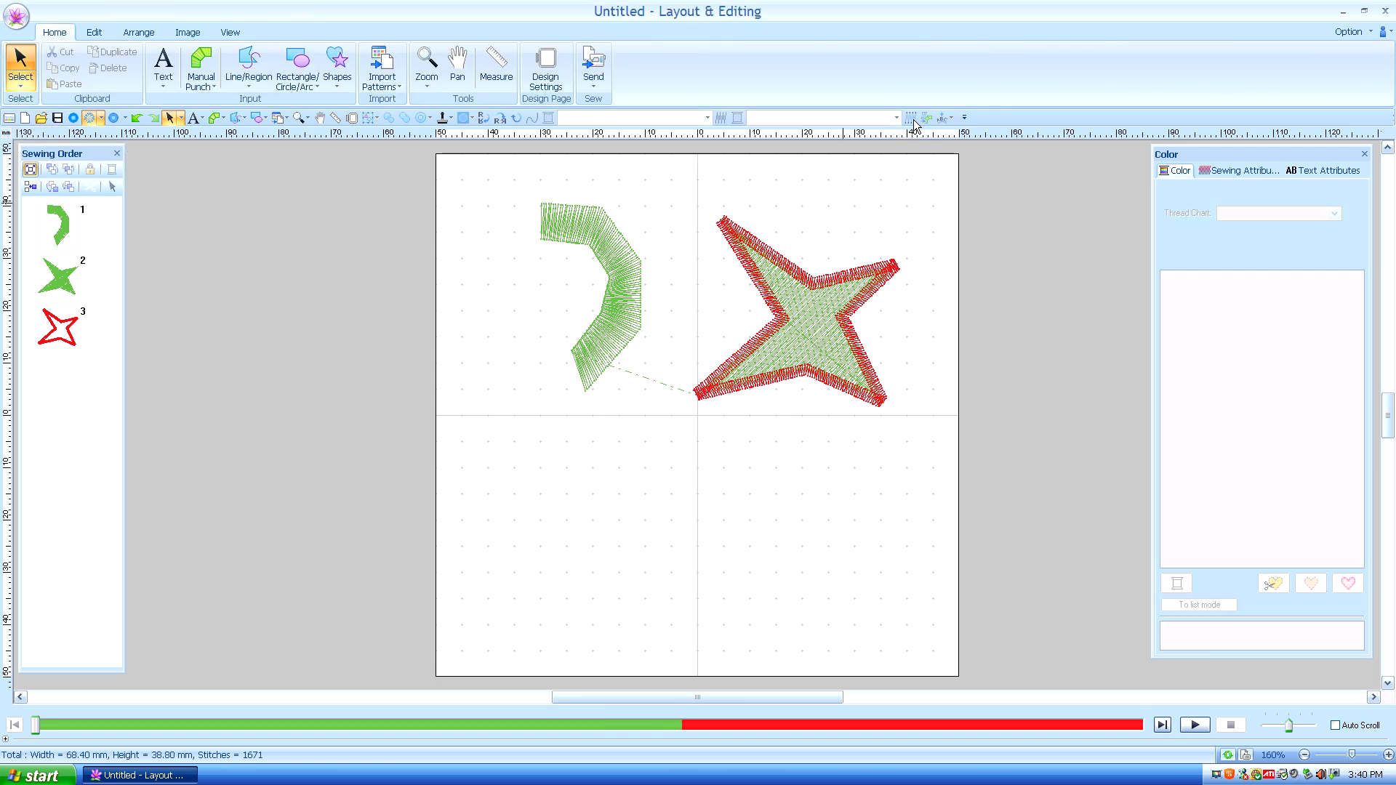
left_click(815, 332)
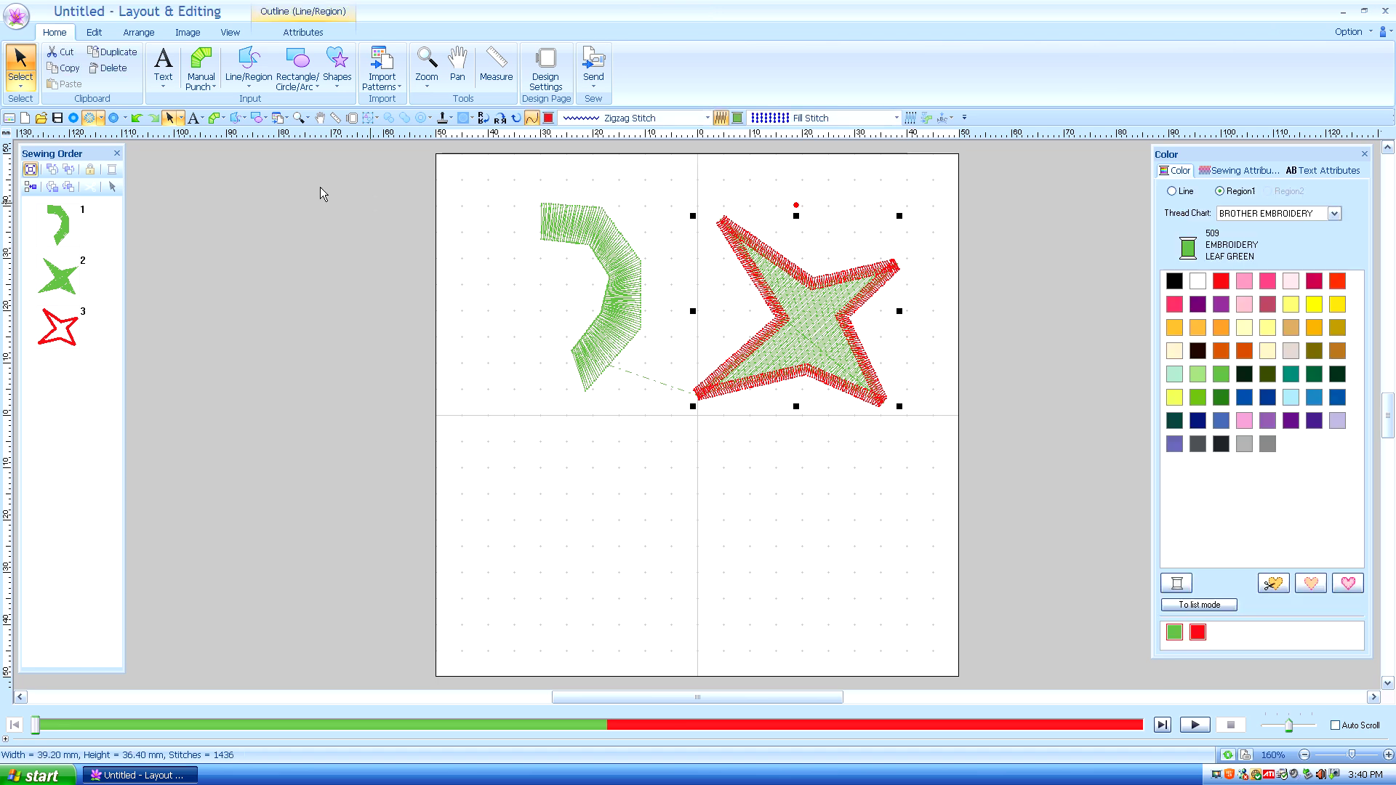
left_click(283, 17)
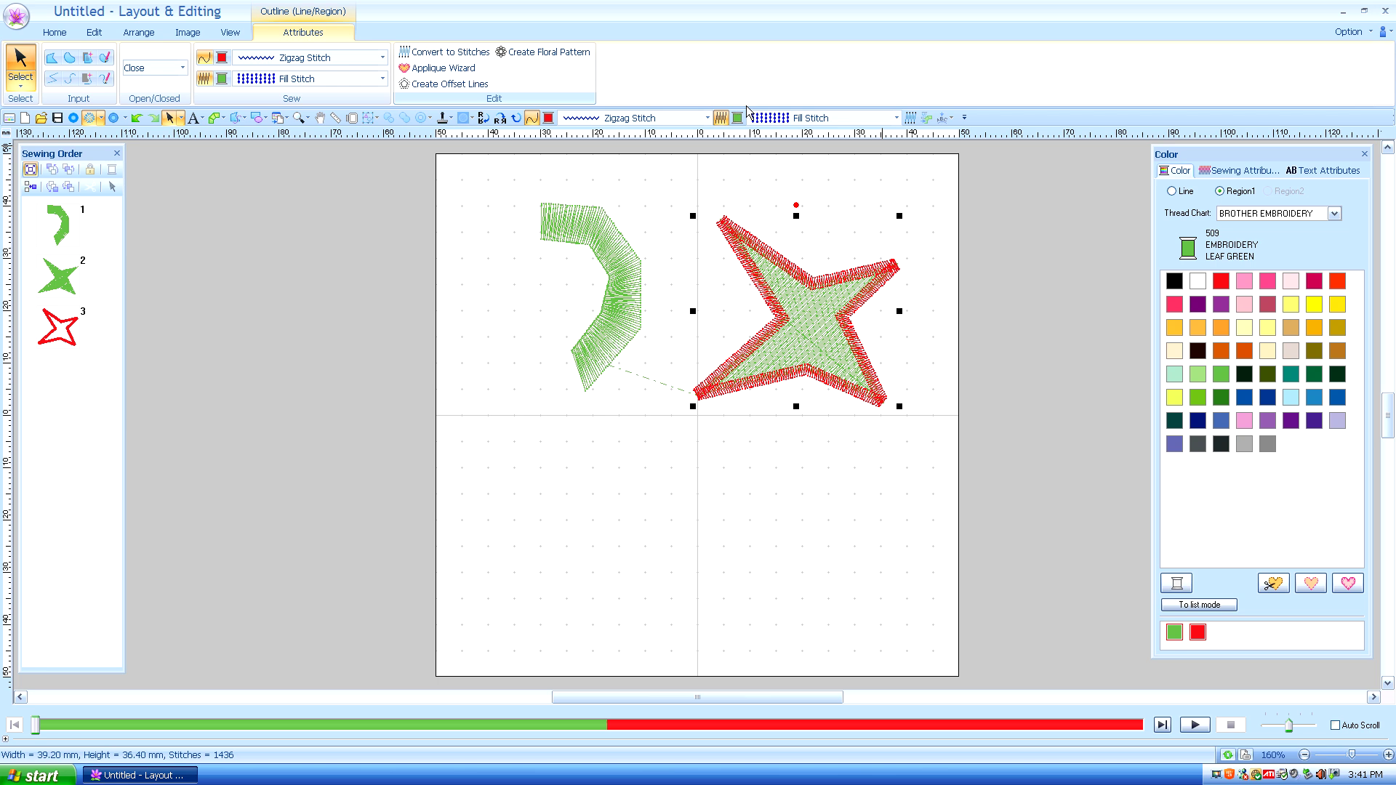
Convert the star to stitches and switch to stitch-point selection
left_click(911, 121)
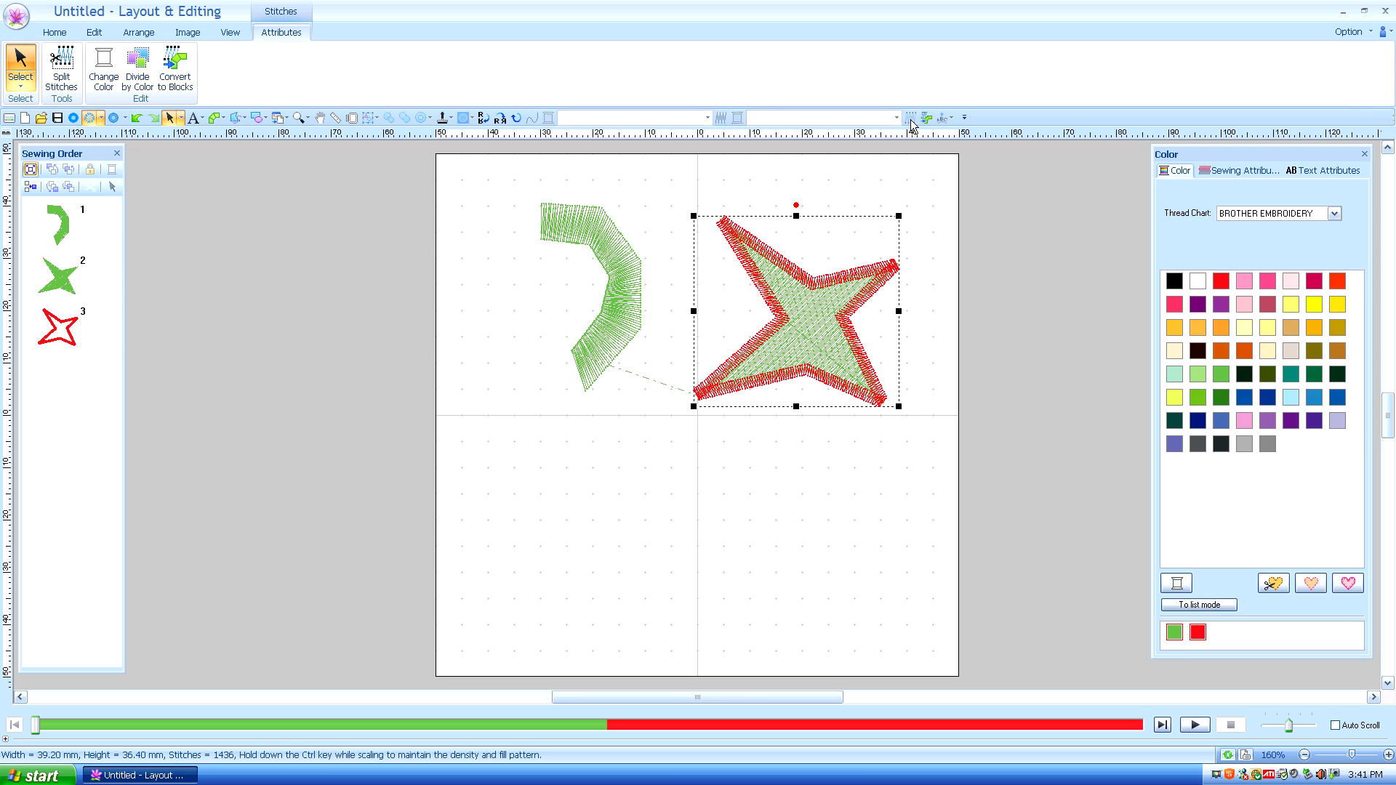
left_click(20, 87)
left_click(51, 125)
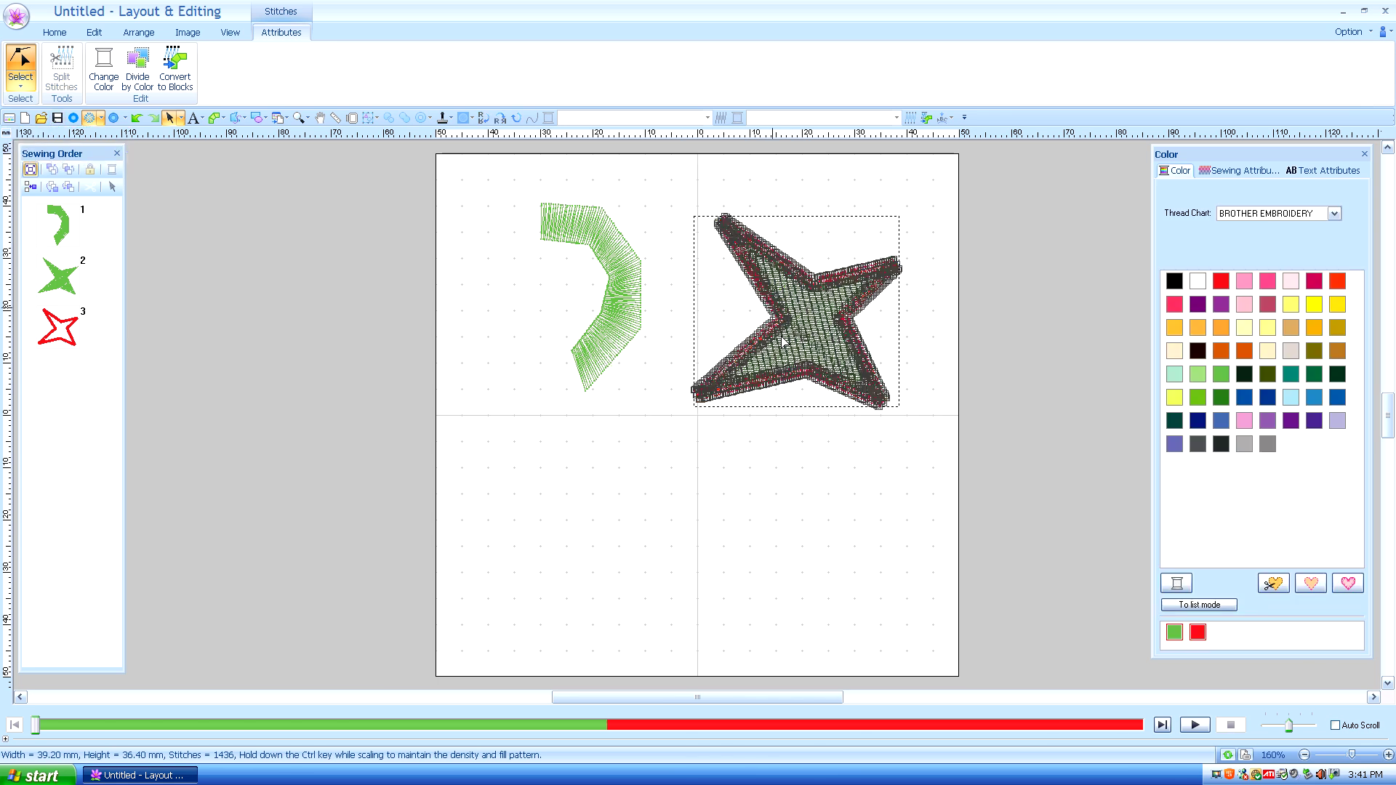
Zoom in on the star's upper-left arm, then Zoom All to fit the design
left_click(306, 119)
left_click(304, 159)
left_click_drag(707, 212, 809, 335)
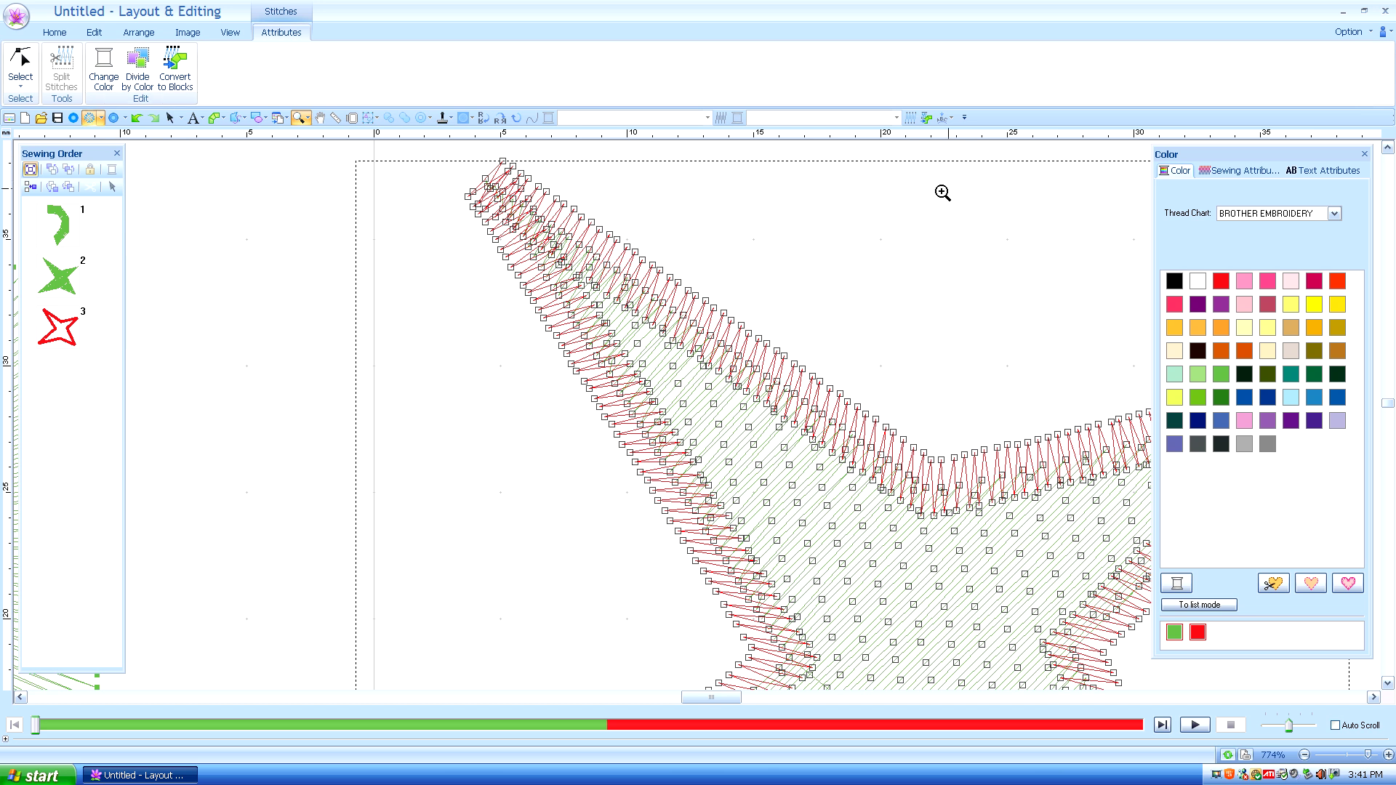
left_click(307, 118)
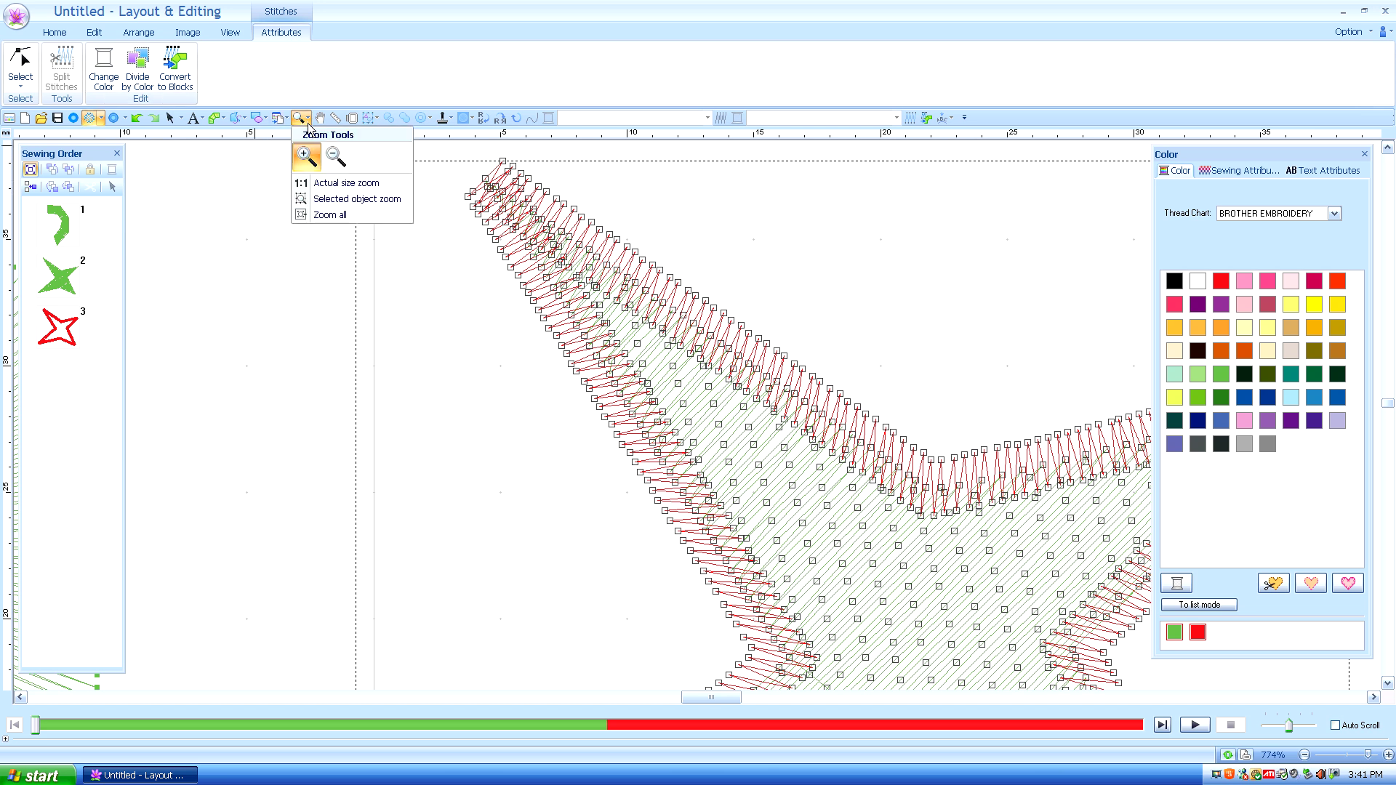
left_click(335, 215)
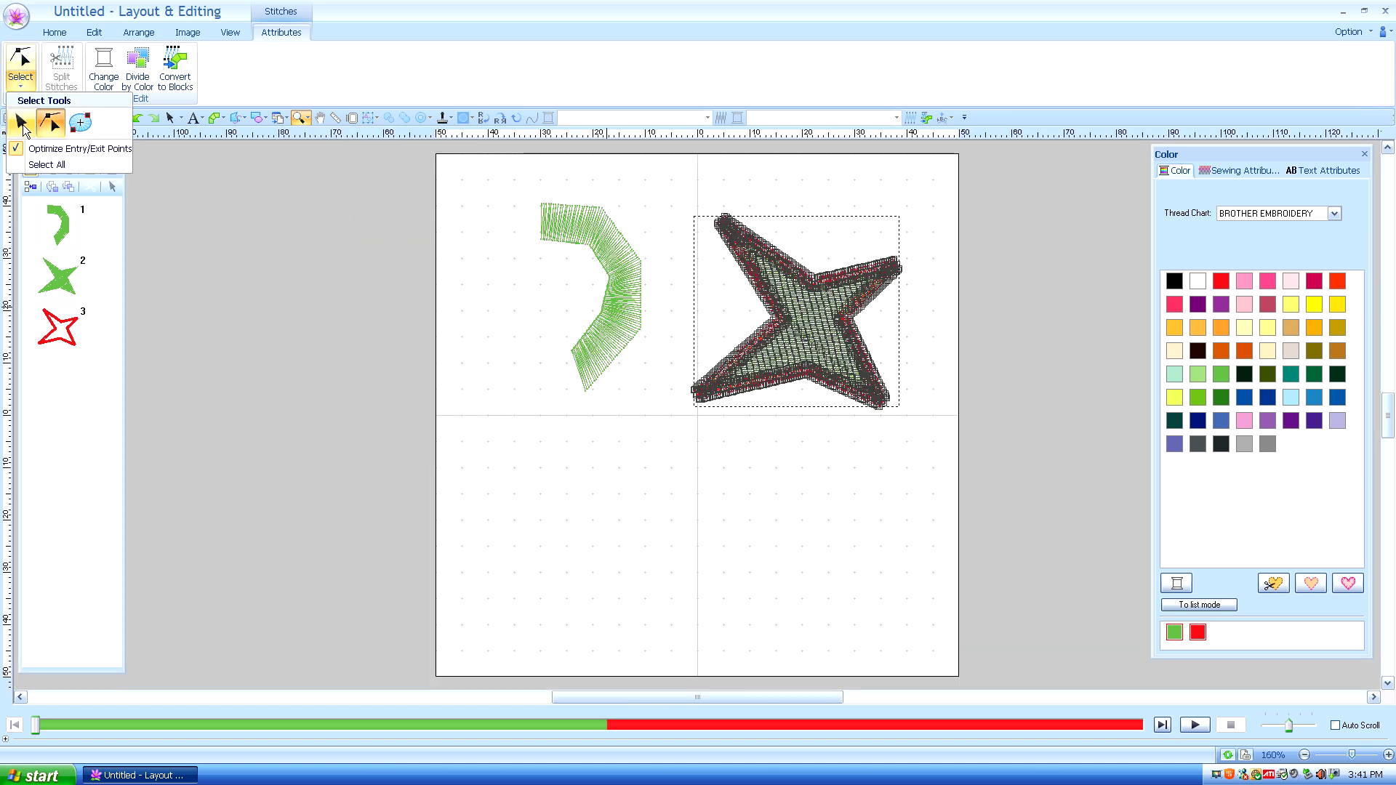
Select the green satin shape in point-edit mode and nudge a point on its upper edge
left_click(18, 79)
left_click(603, 245)
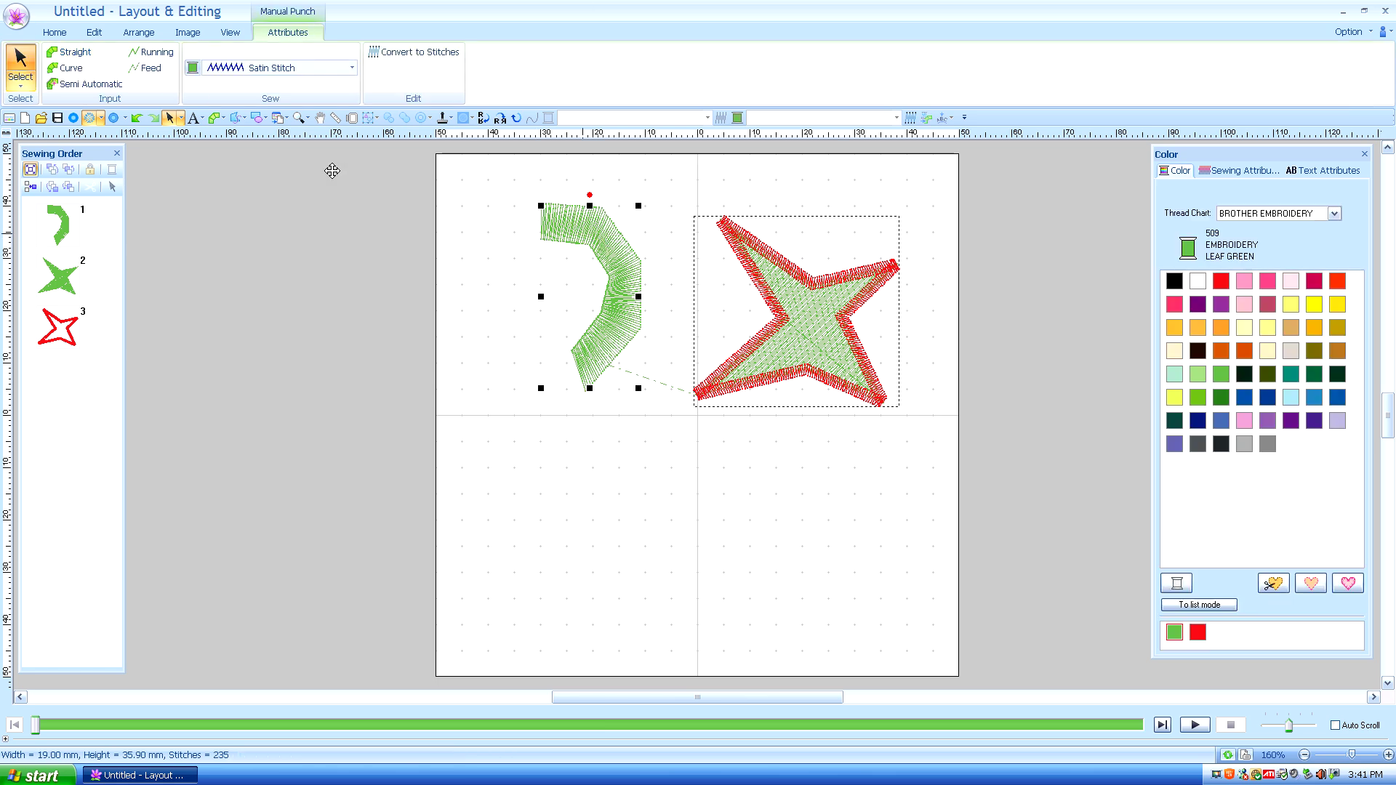
left_click(21, 85)
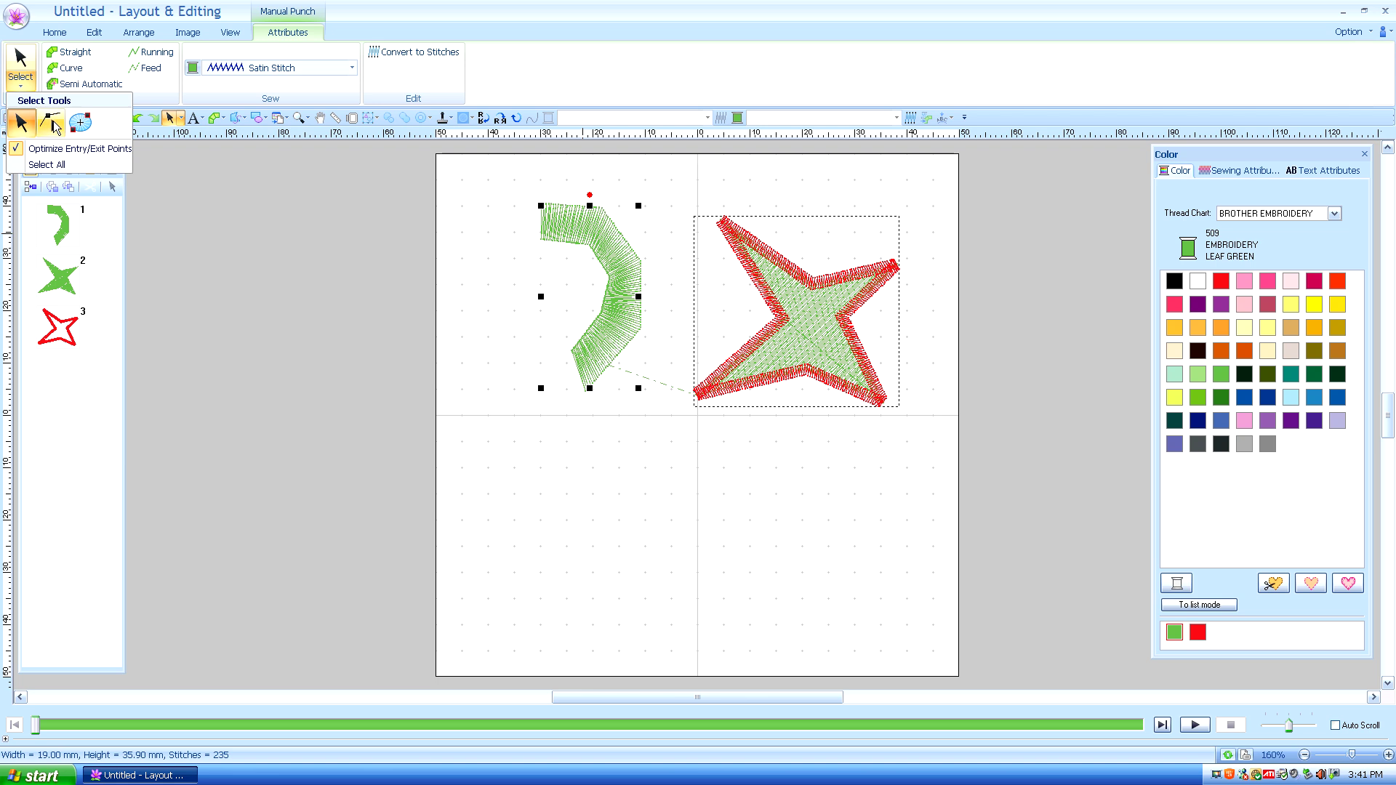
left_click(52, 124)
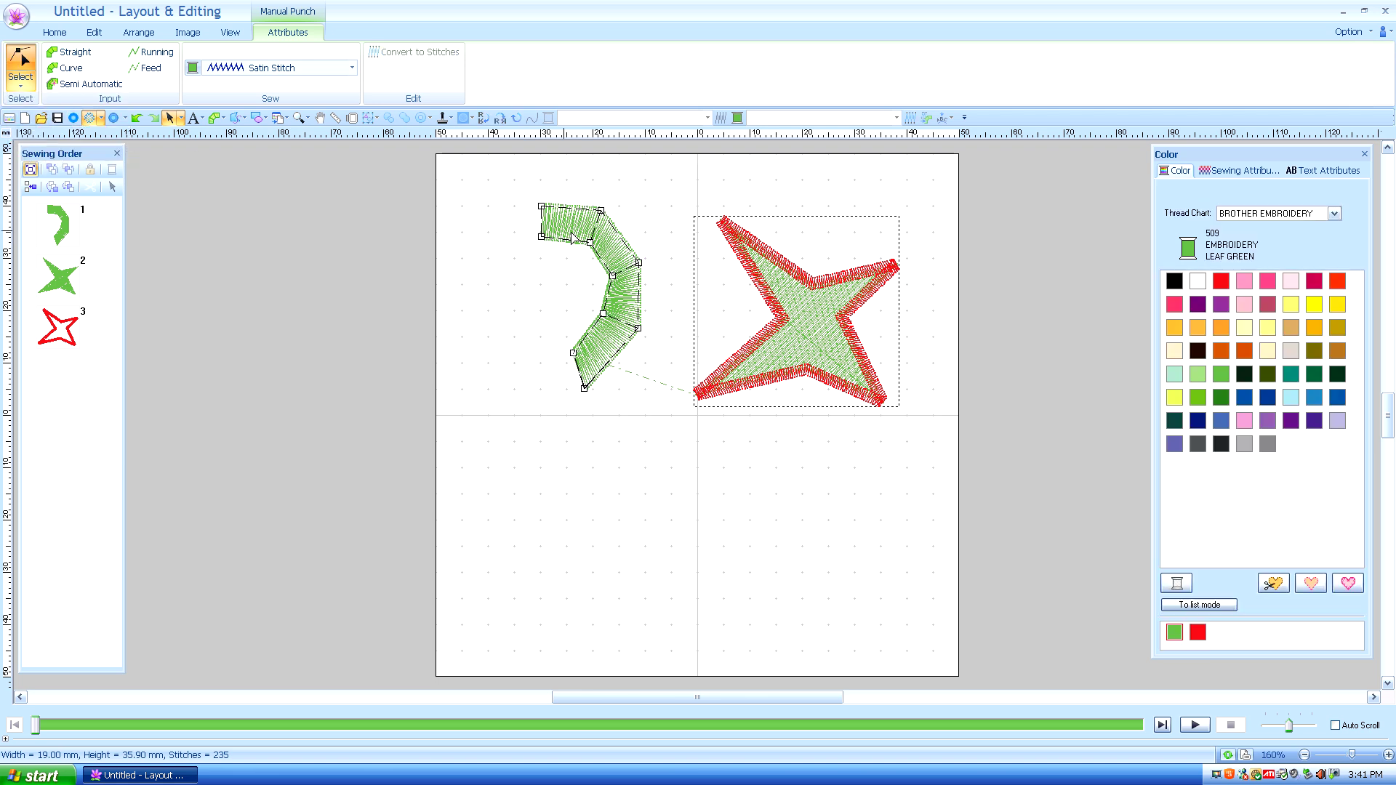
mouse_move(591, 245)
left_mouse_down()
mouse_move(518, 234)
mouse_move(592, 239)
left_mouse_up()
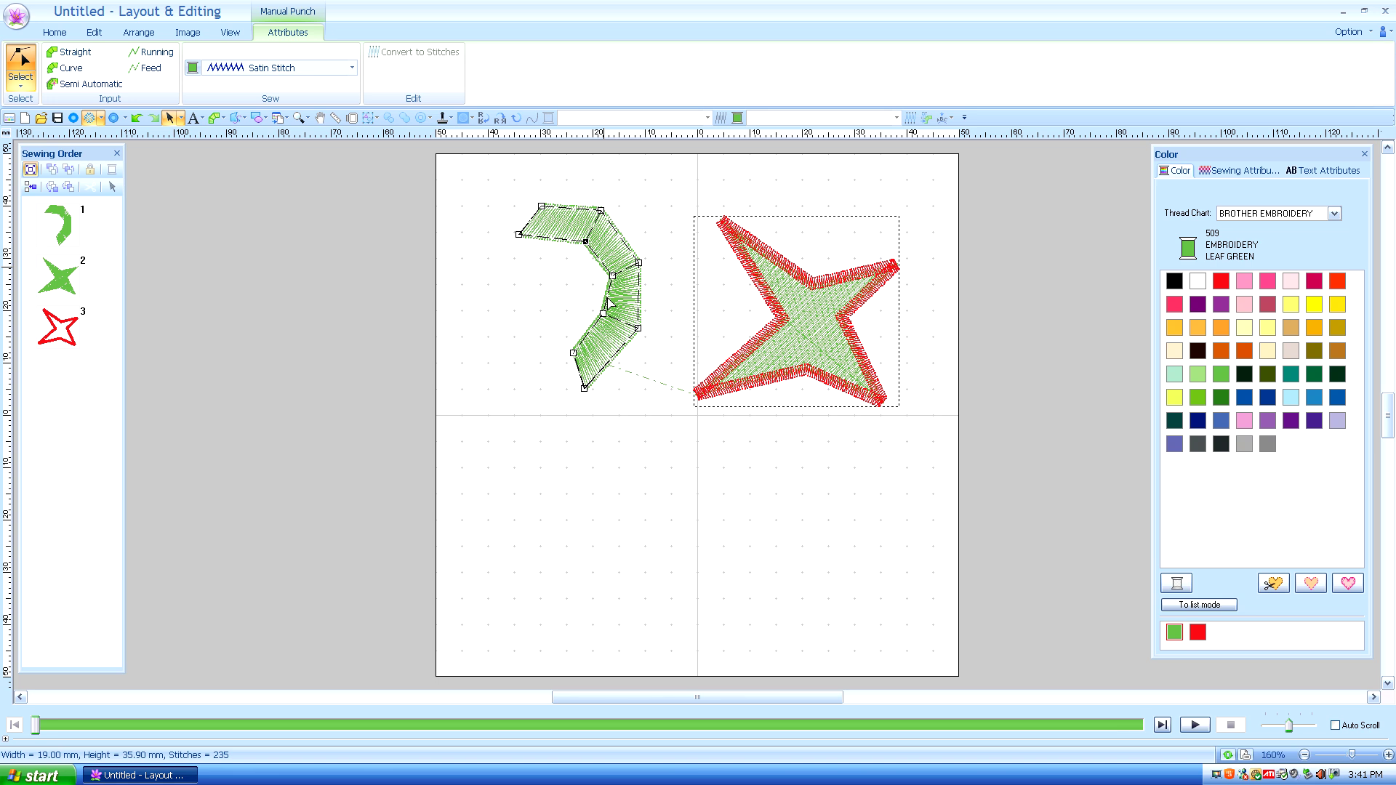
Add points on the right and lower parts of the arc and pull them outward
left_click(639, 302)
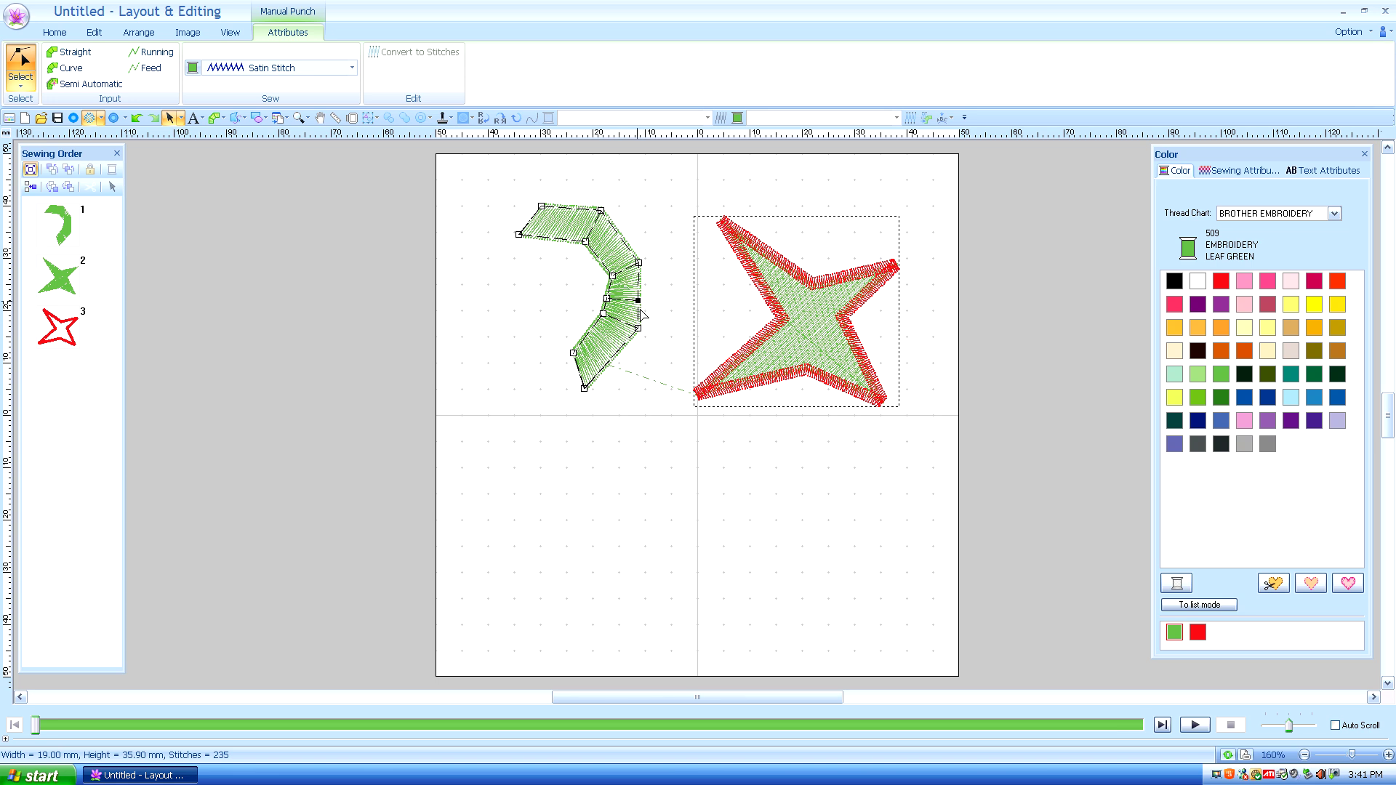
left_click(613, 357)
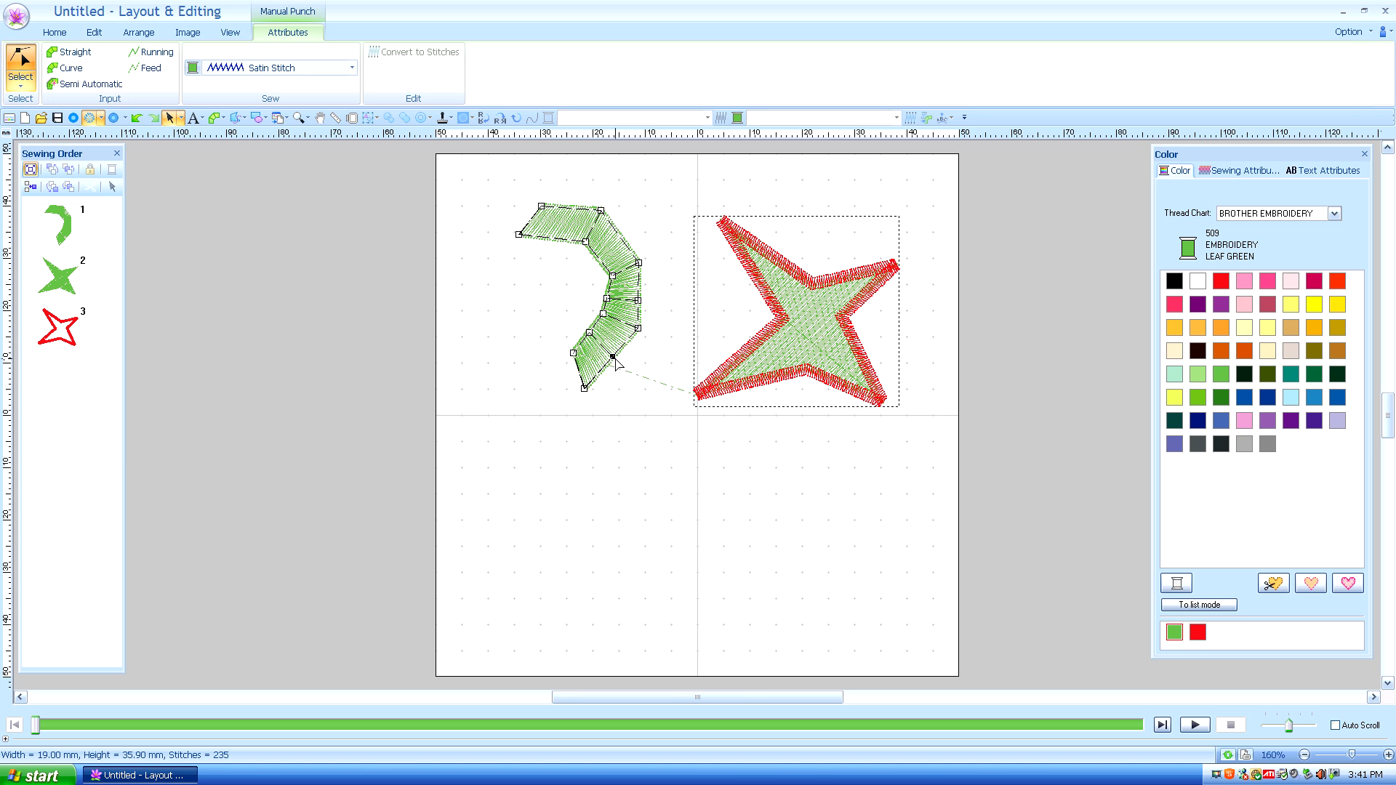
left_click_drag(614, 358, 623, 365)
left_click_drag(639, 300, 650, 304)
left_click(624, 243)
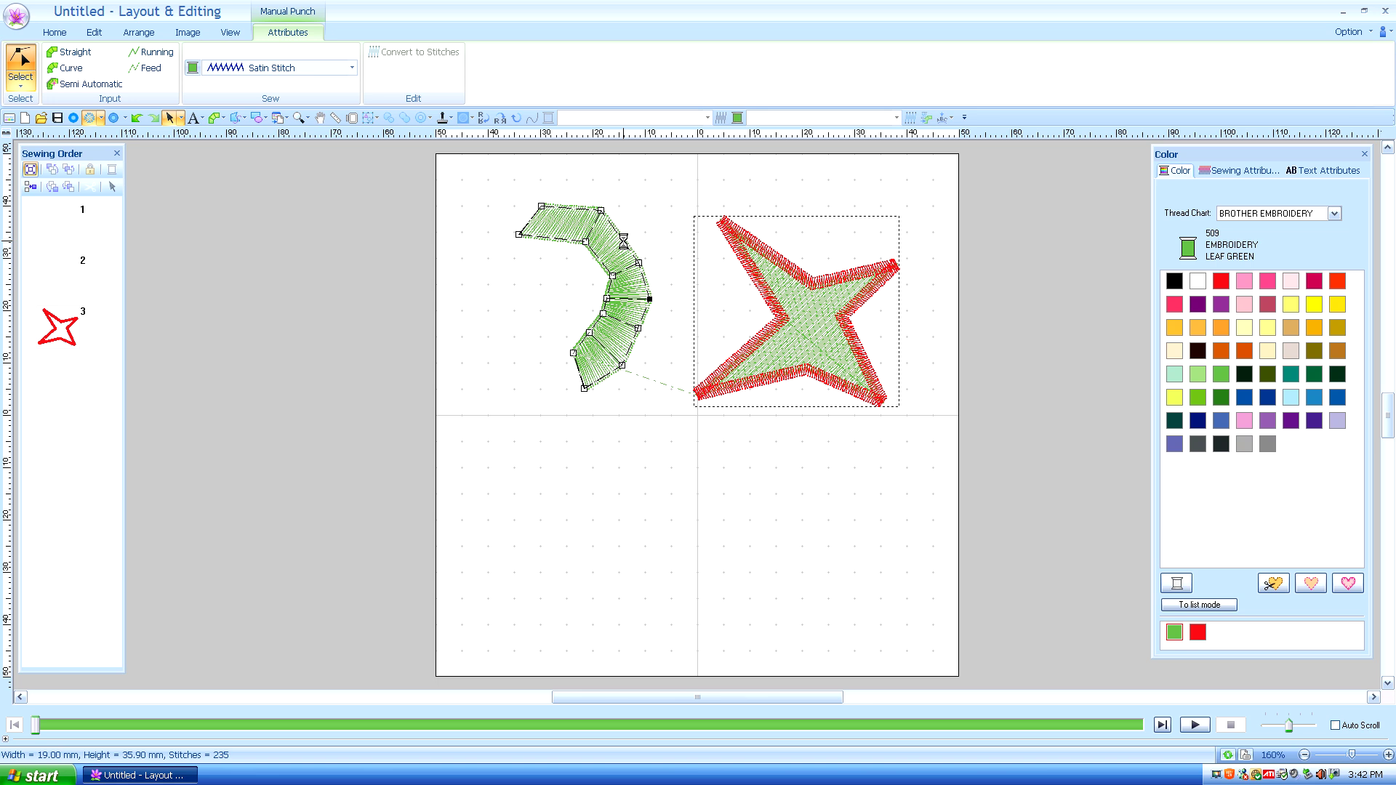
left_click_drag(624, 241, 656, 267)
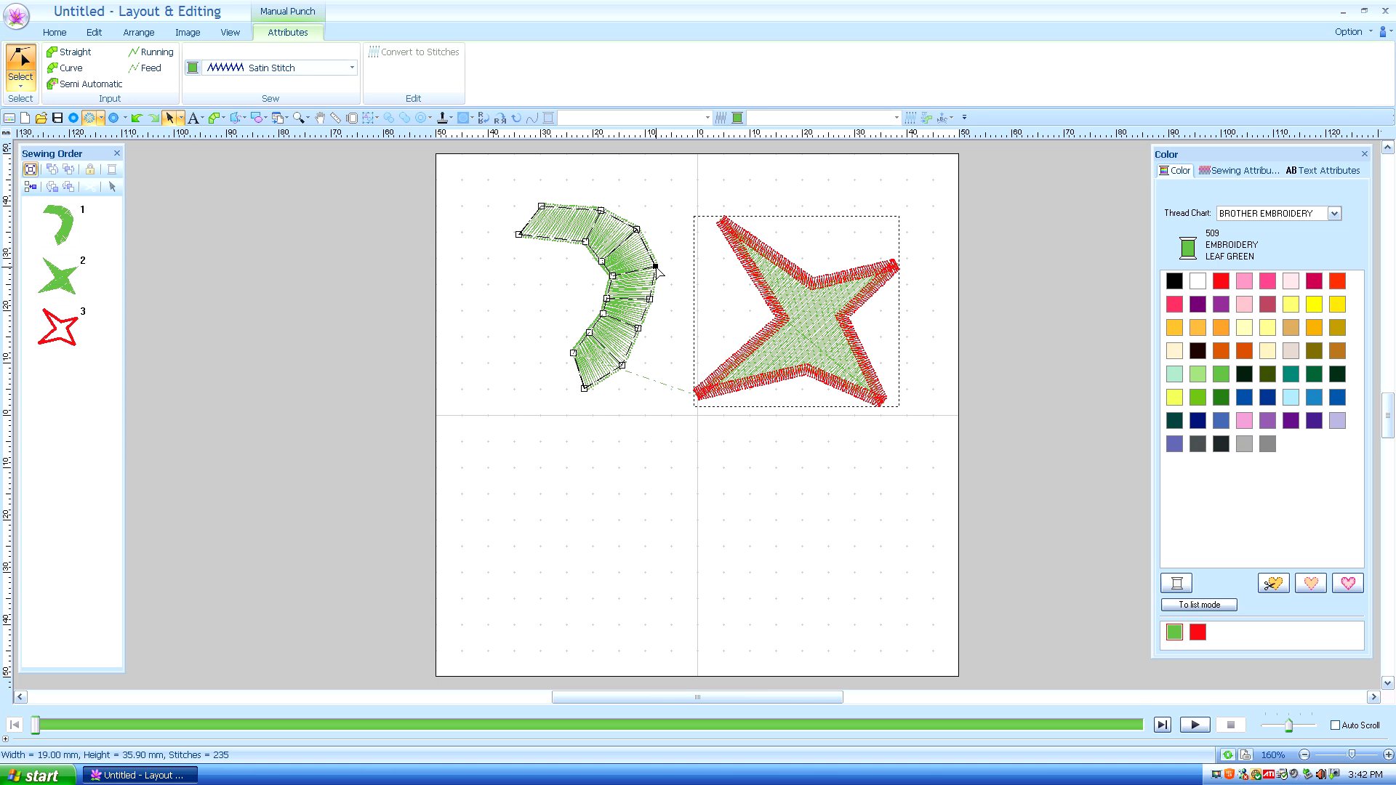
Add a point near the upper-left and adjust top and inner points to smooth the arc
left_click(558, 239)
left_click_drag(577, 209, 573, 205)
left_click_drag(603, 260, 608, 257)
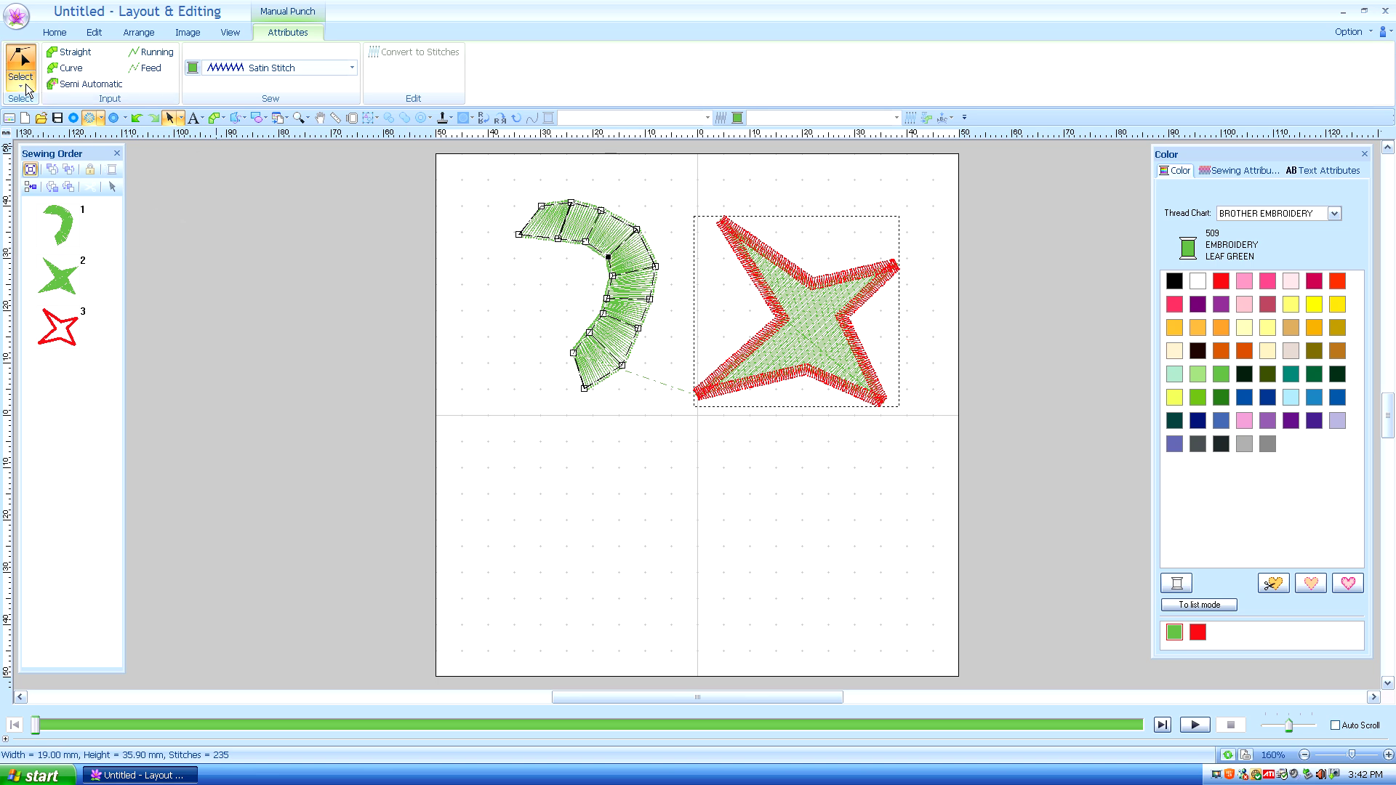
left_click(20, 83)
left_click(20, 122)
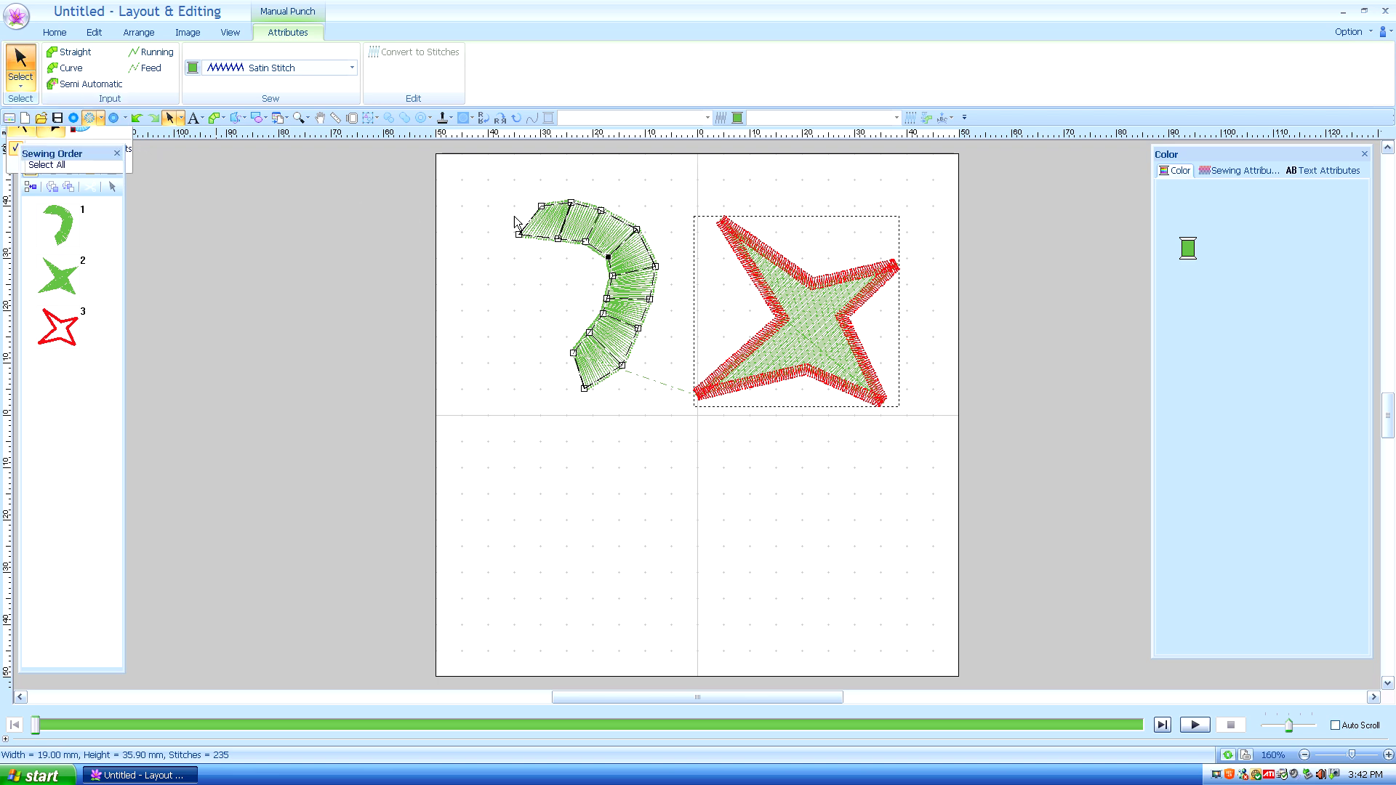
Convert the green arc to stitches and switch to selecting individual stitch points
left_click(911, 120)
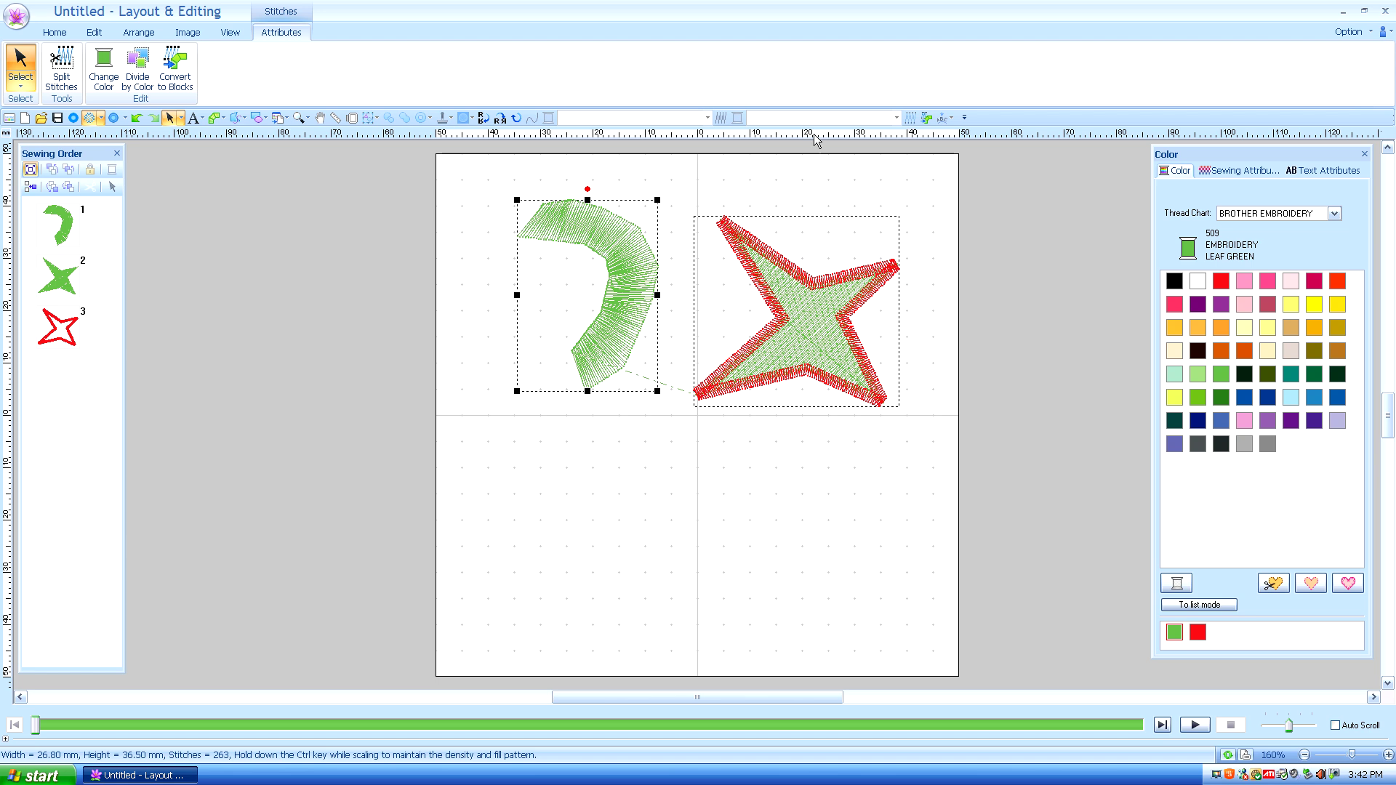
left_click(20, 80)
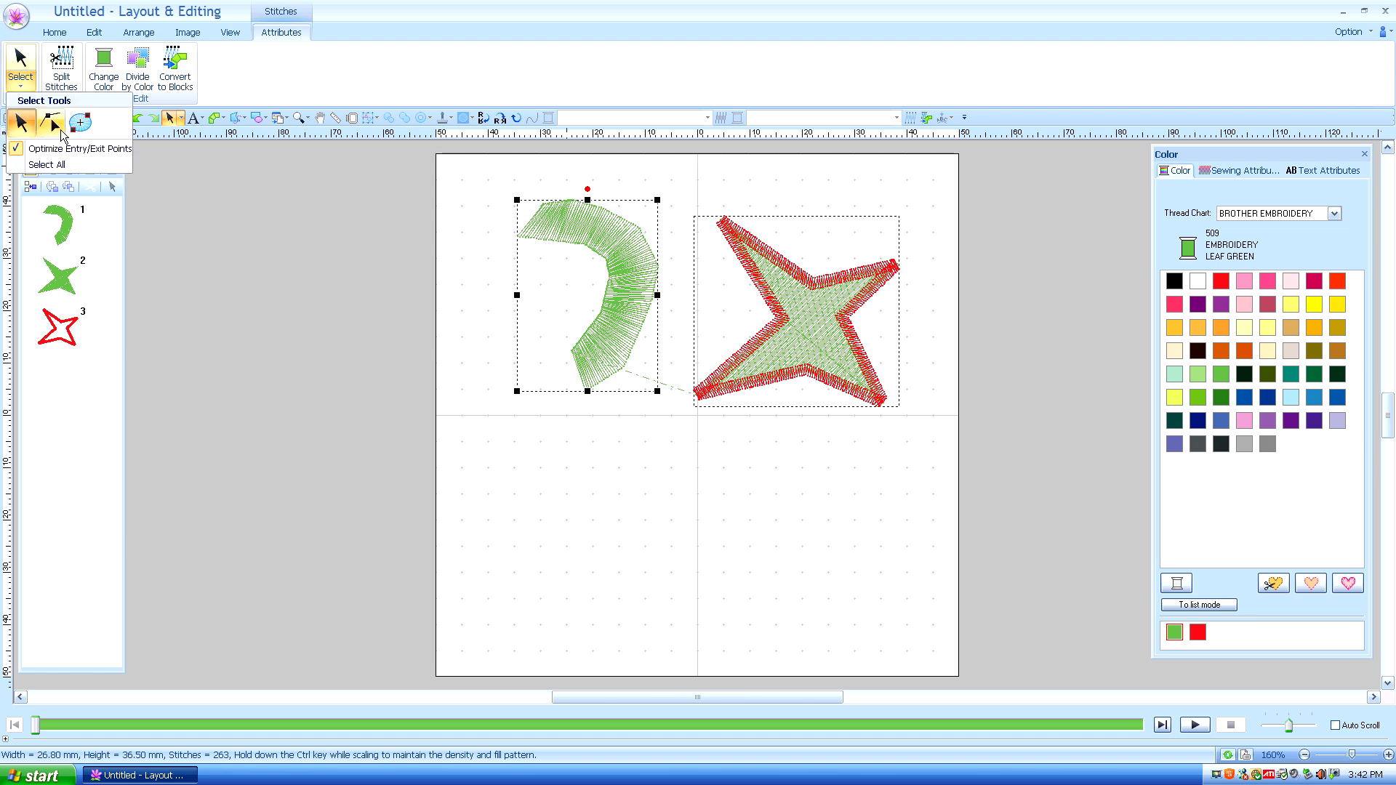
left_click(52, 123)
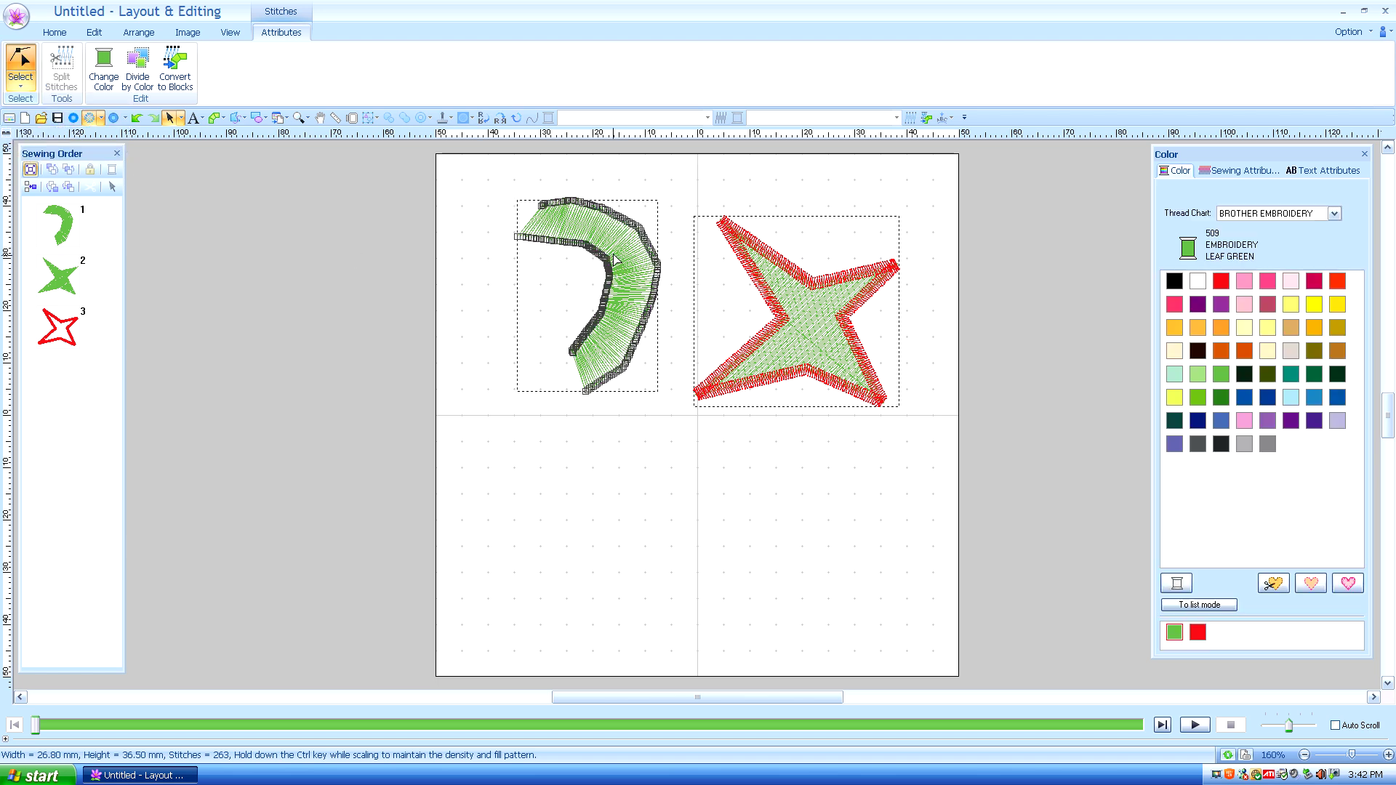